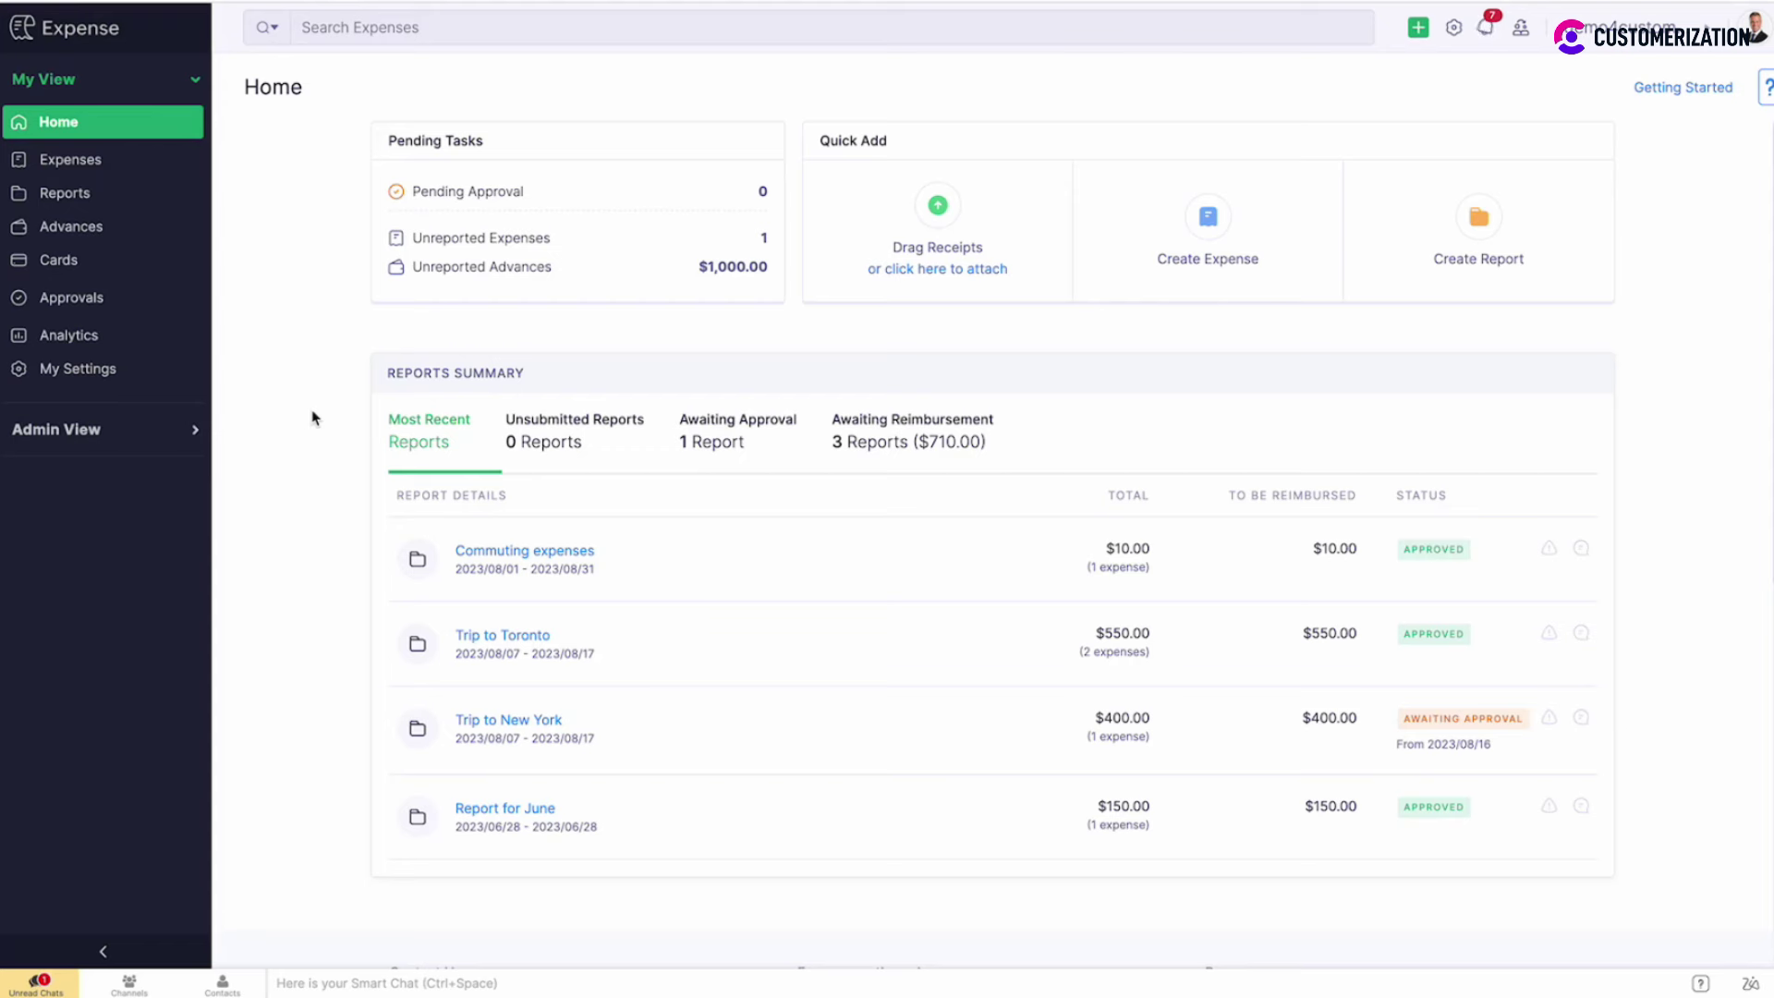
Start a new budget from the admin view's budgets and name it "Budget 2023-2024".
click(74, 429)
click(67, 321)
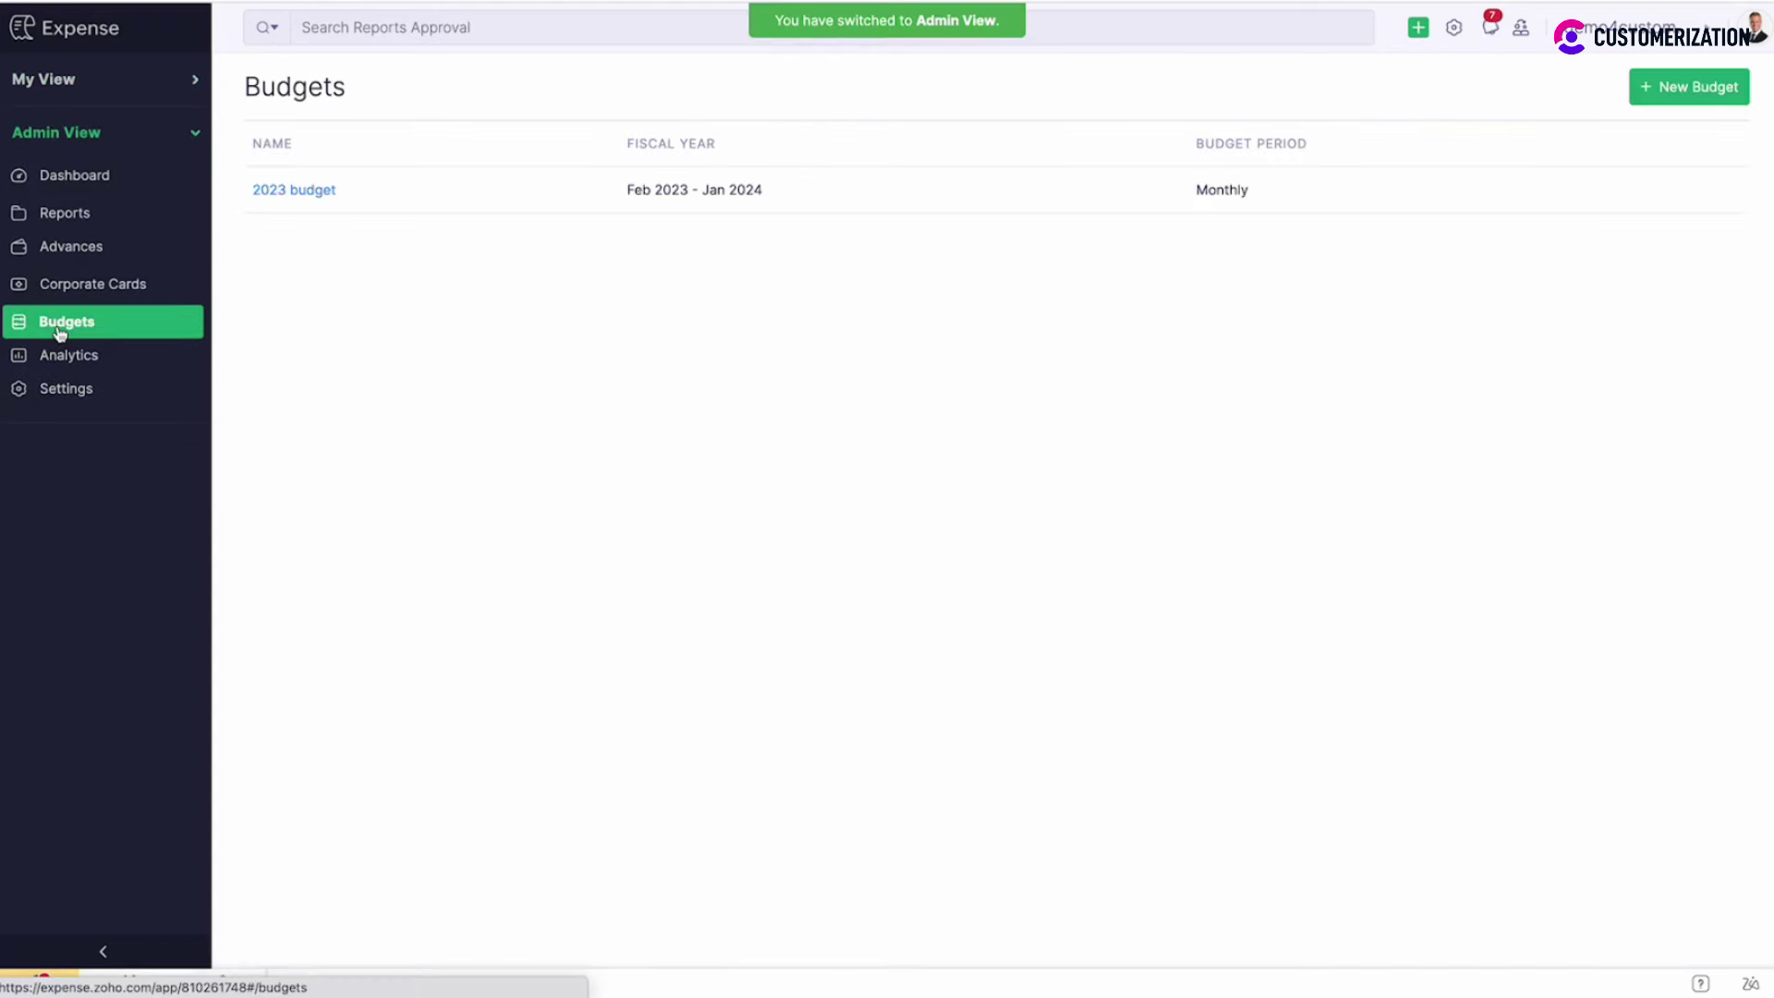
click(1656, 99)
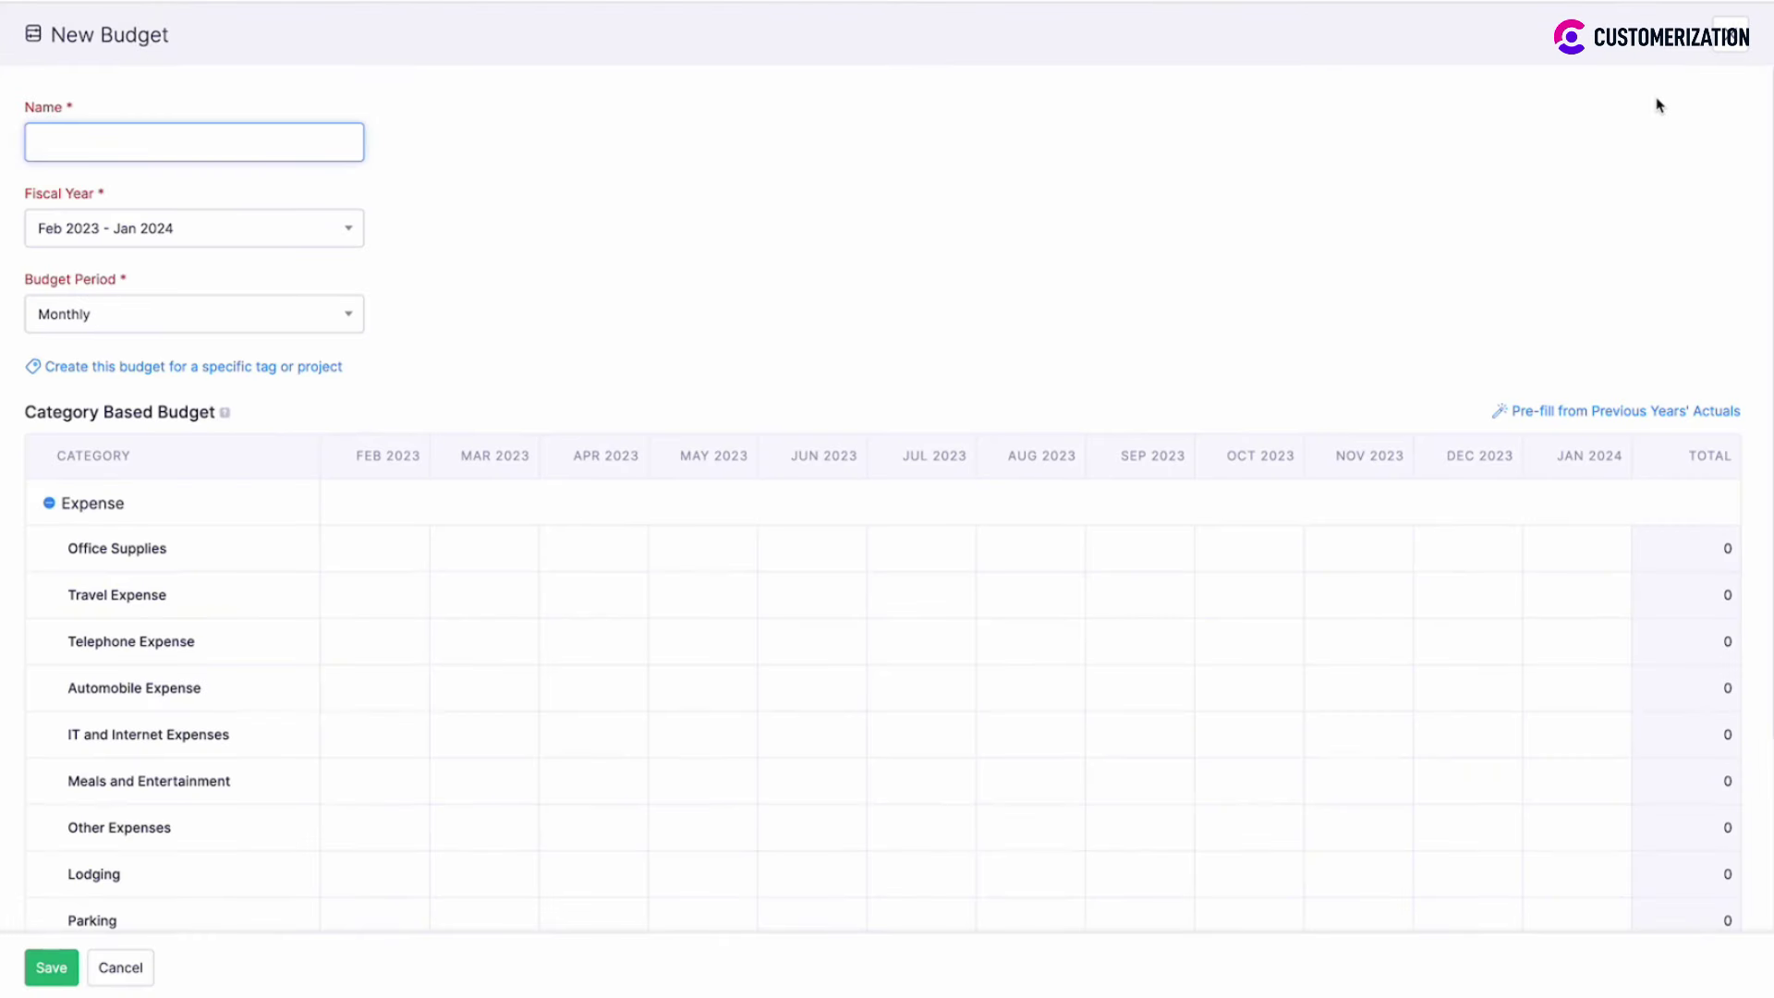
text(Budget 2023-2024)
Set the budget's fiscal year to Feb 2023 - Jan 2024 and keep the budget period Monthly.
click(256, 237)
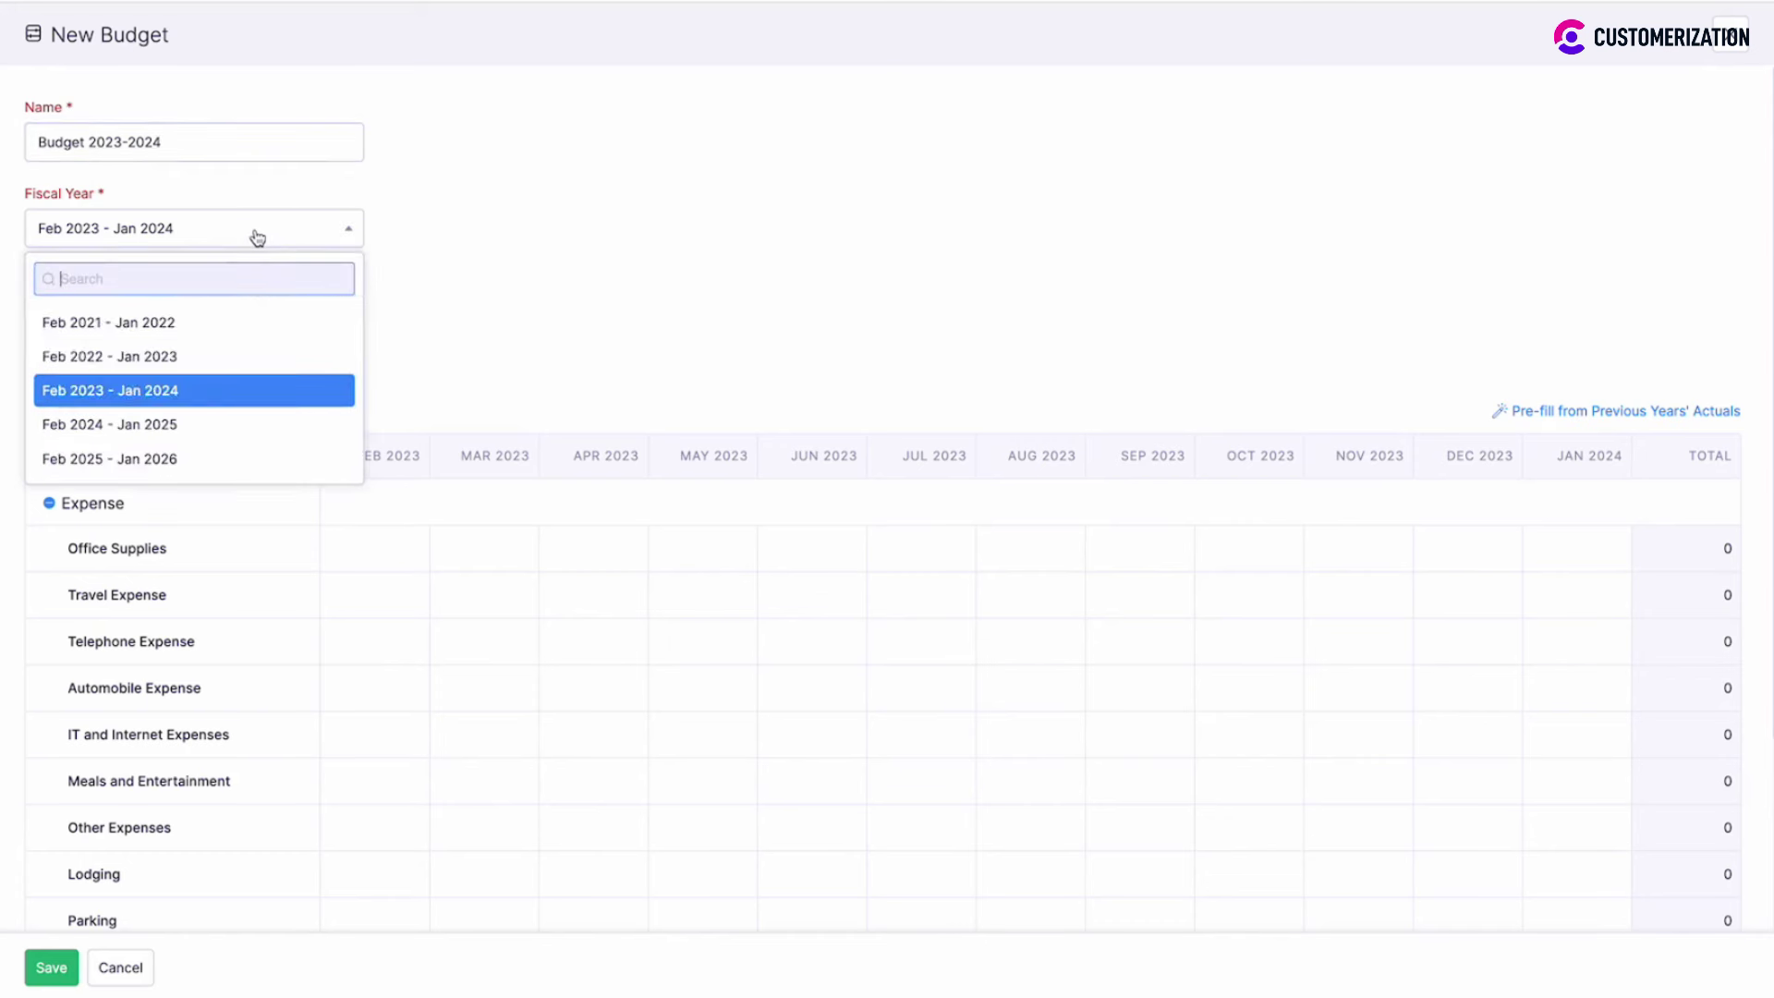
click(241, 386)
click(228, 328)
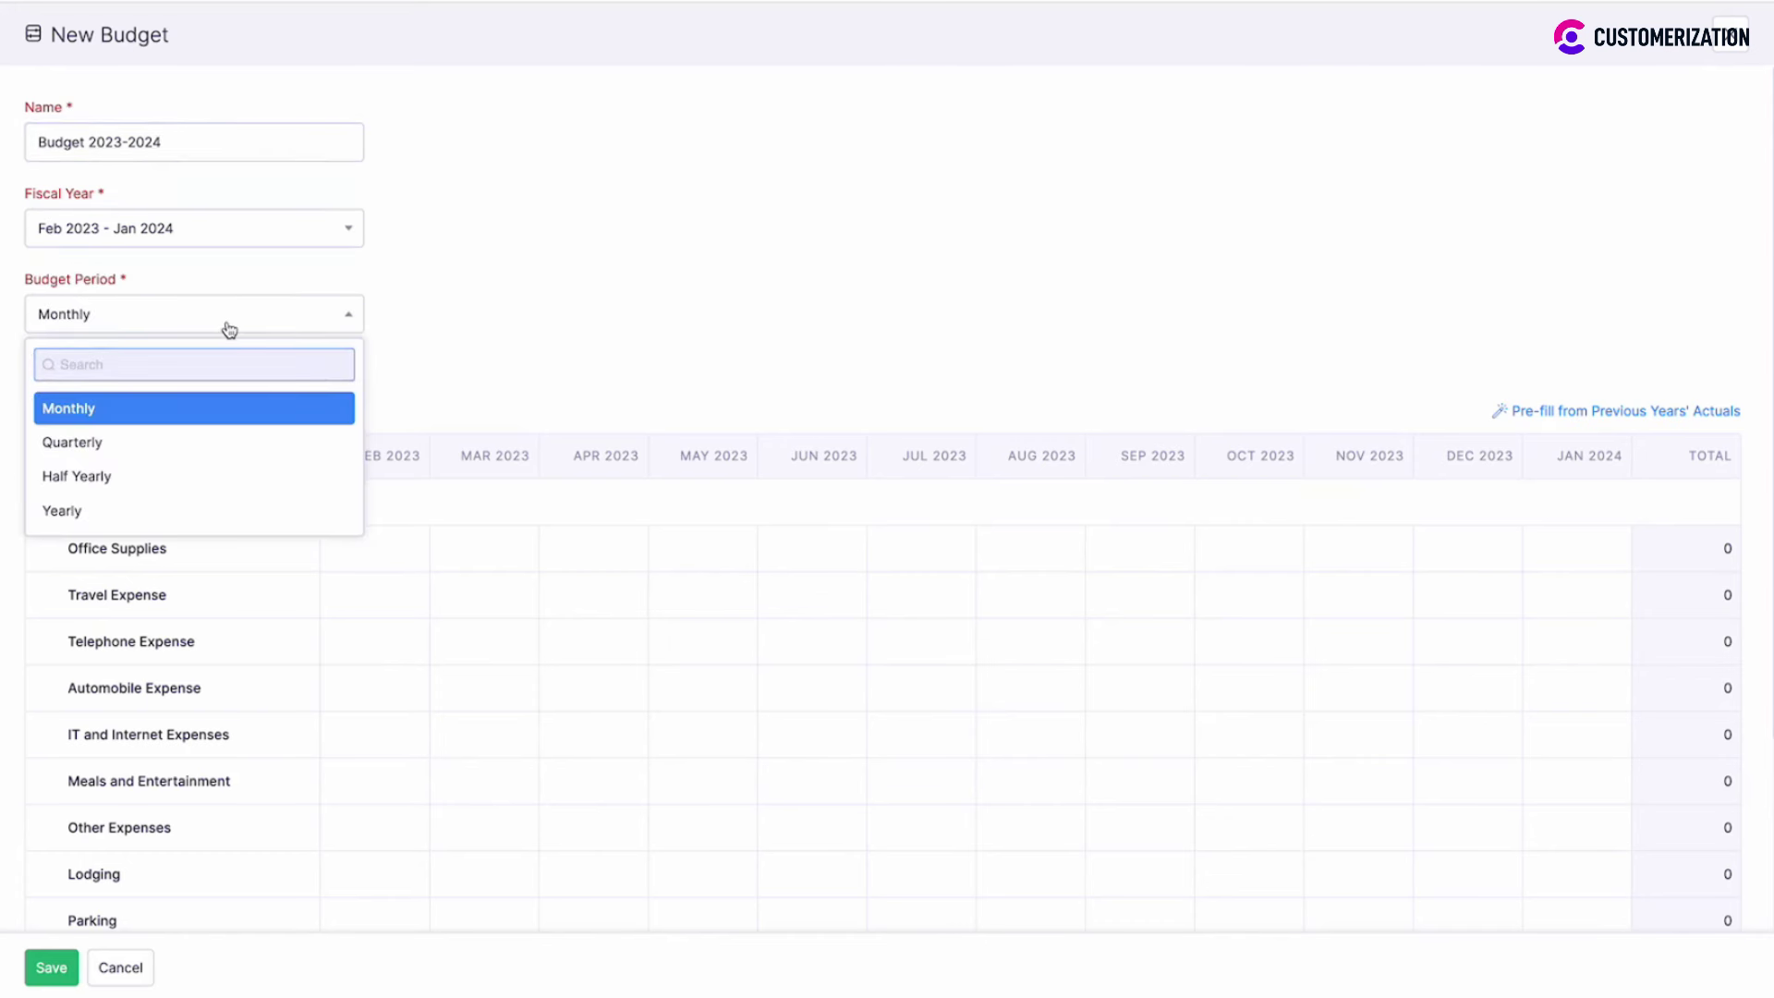
click(229, 328)
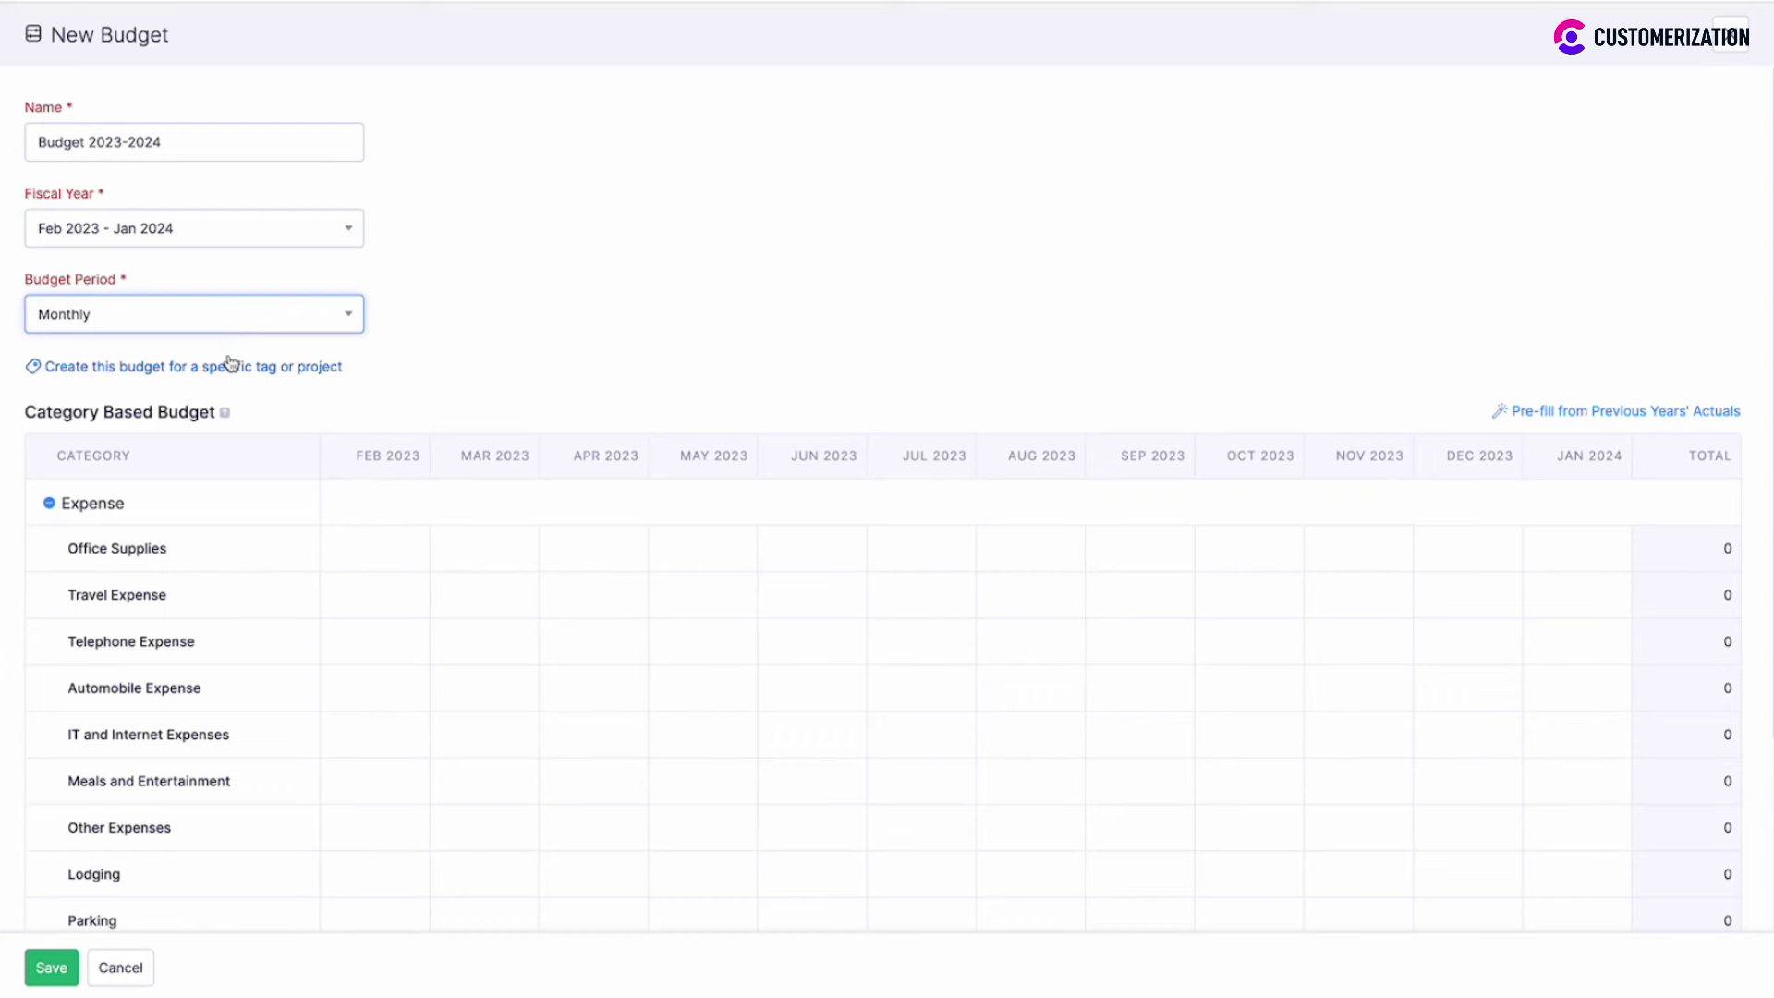
Make the budget specific to the Location tag with the value Toronto.
click(211, 372)
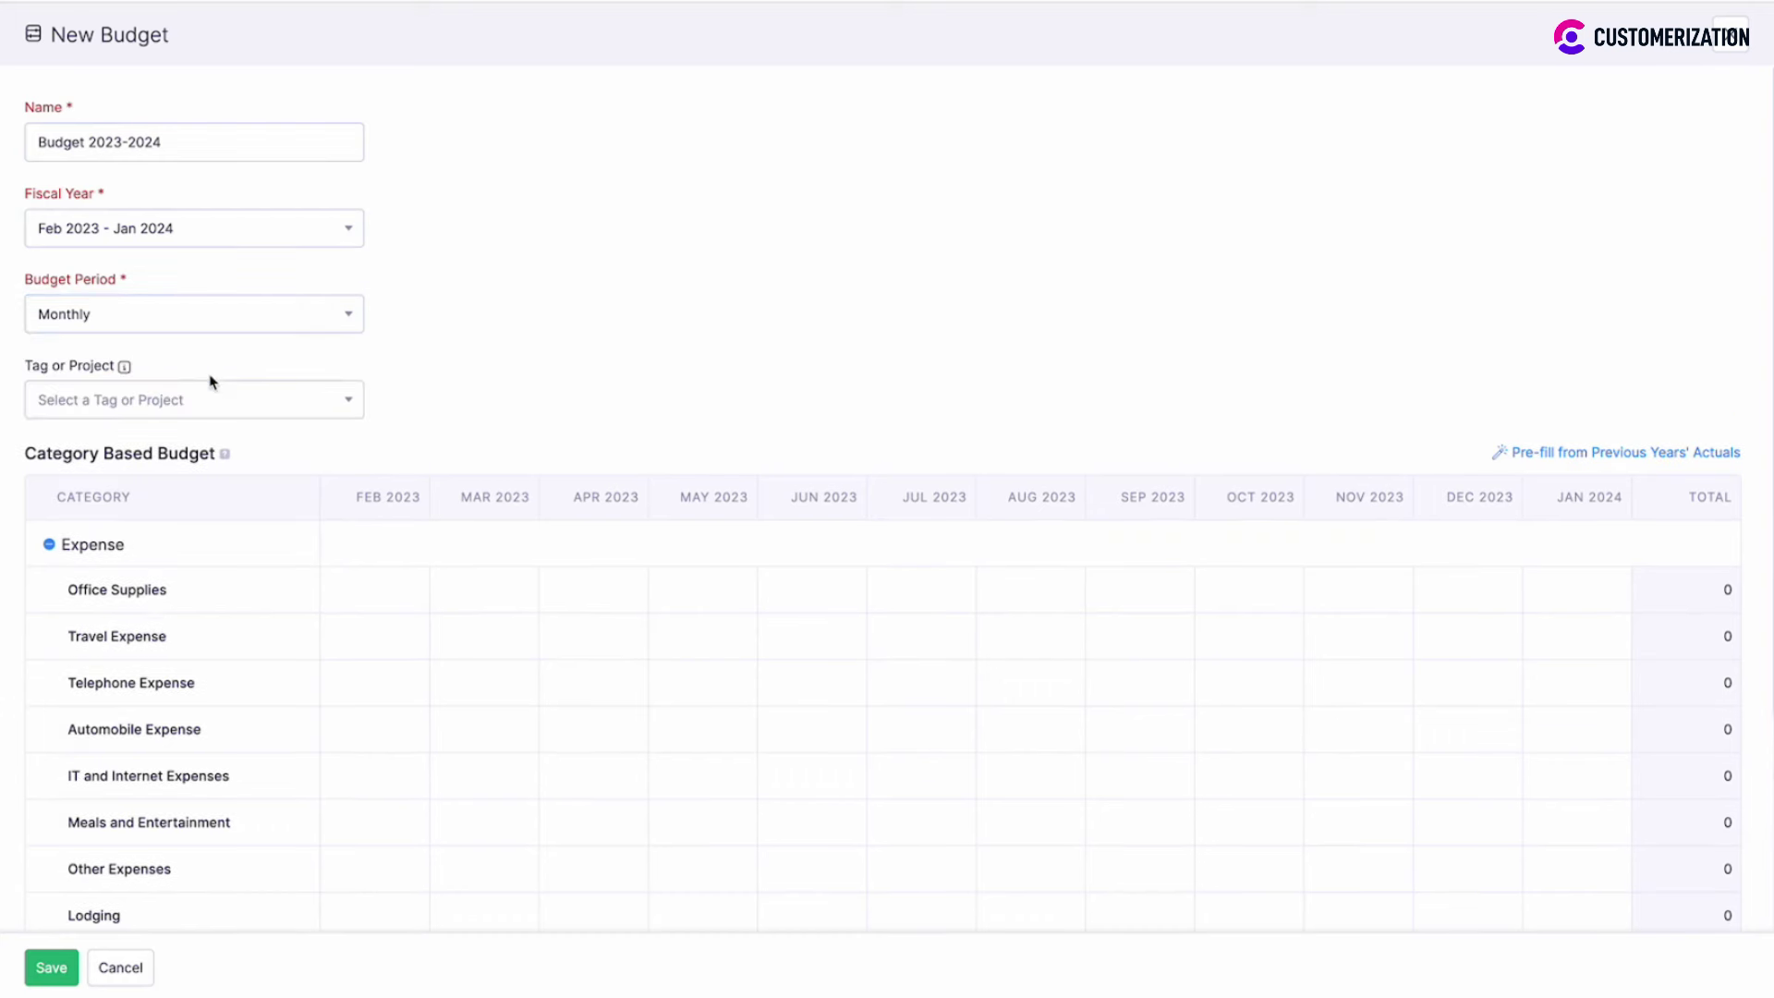
click(233, 418)
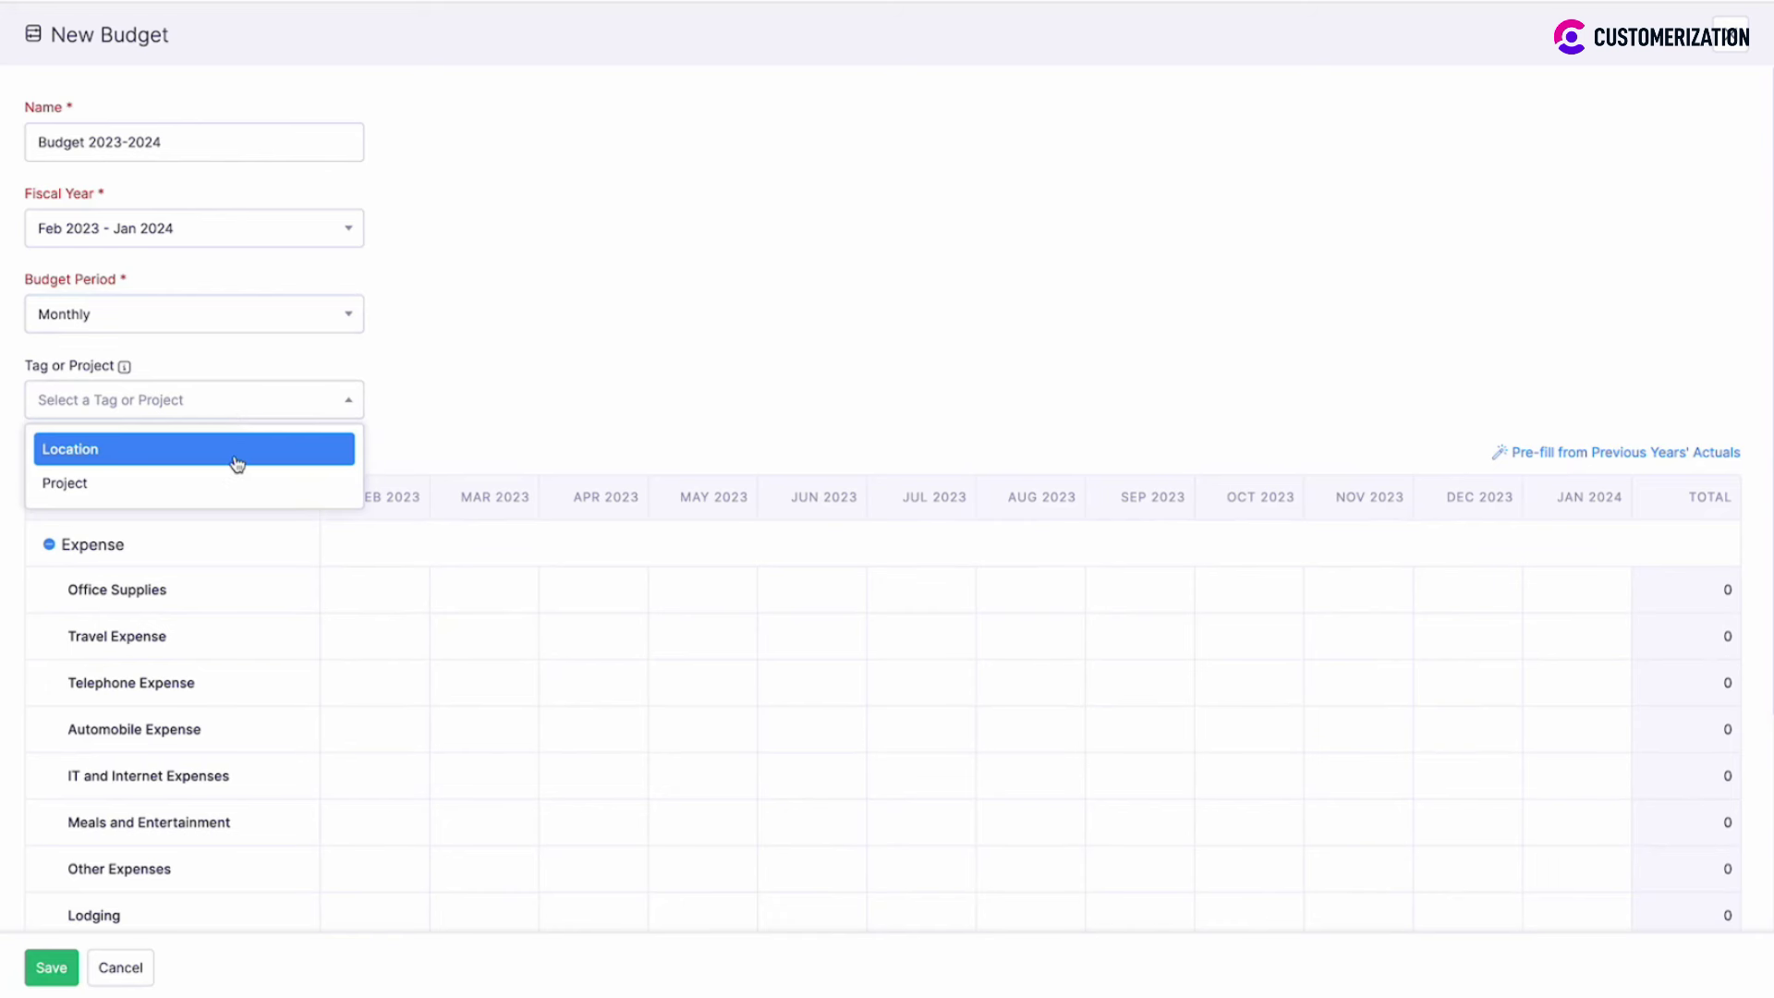
click(236, 463)
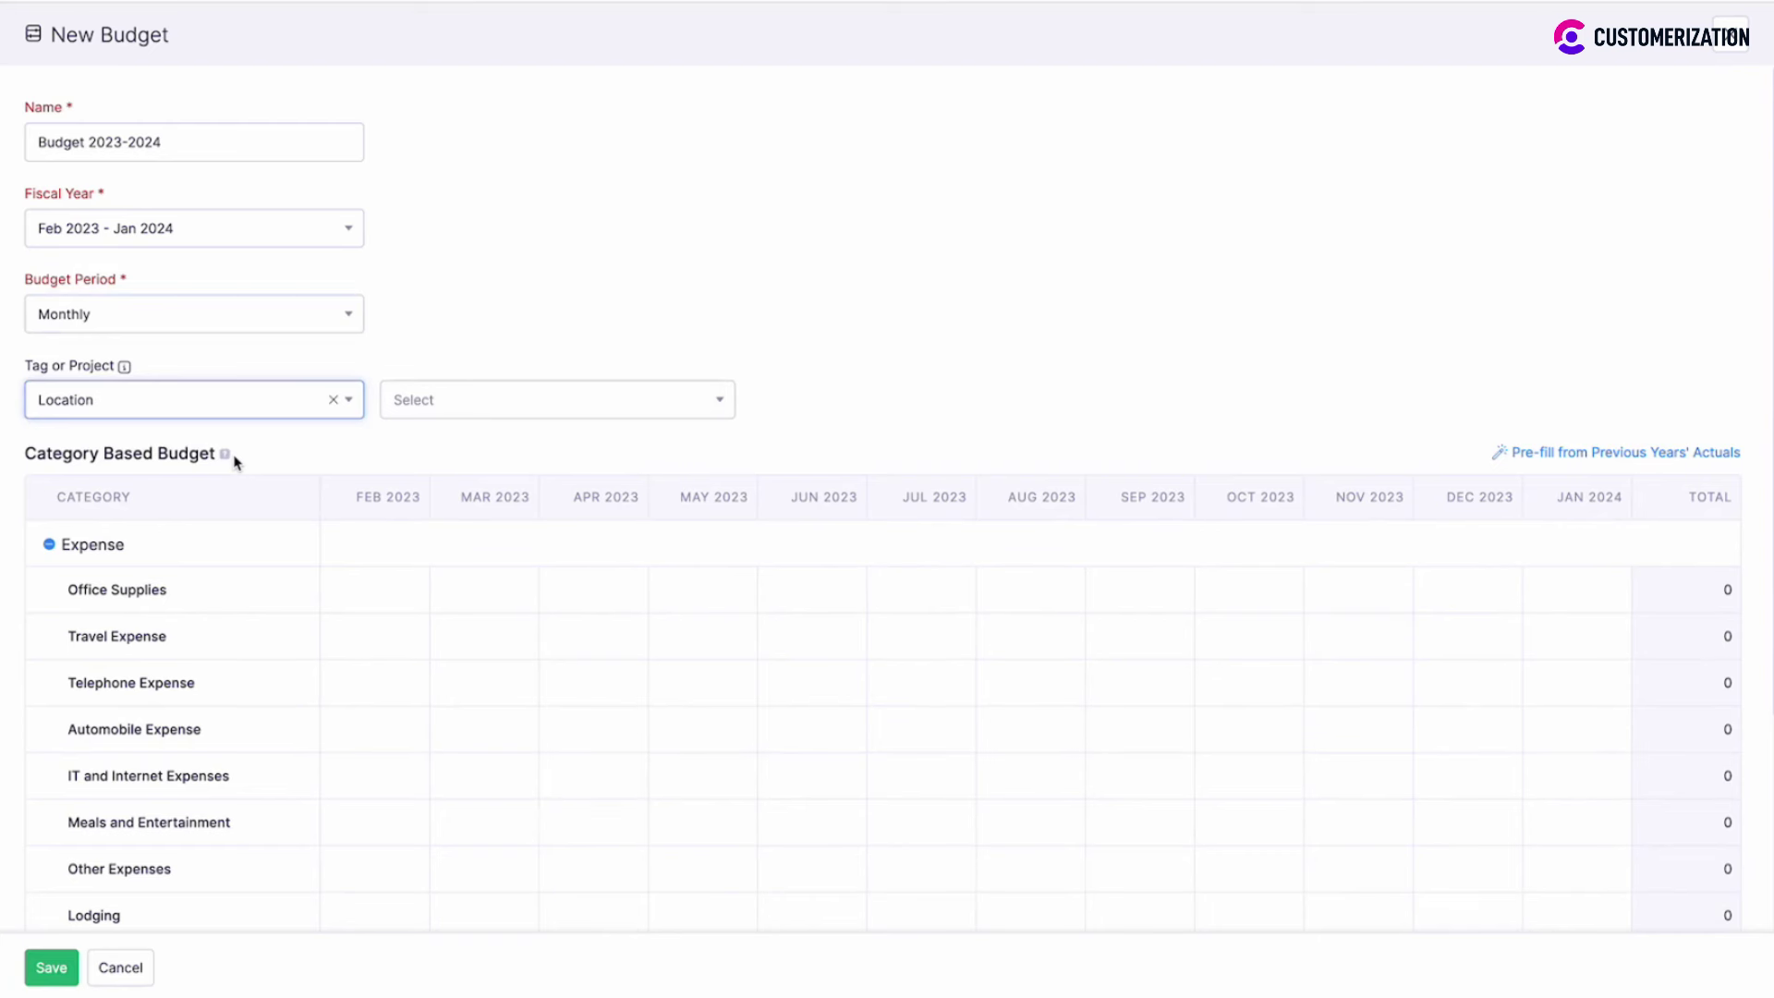
click(469, 407)
click(477, 452)
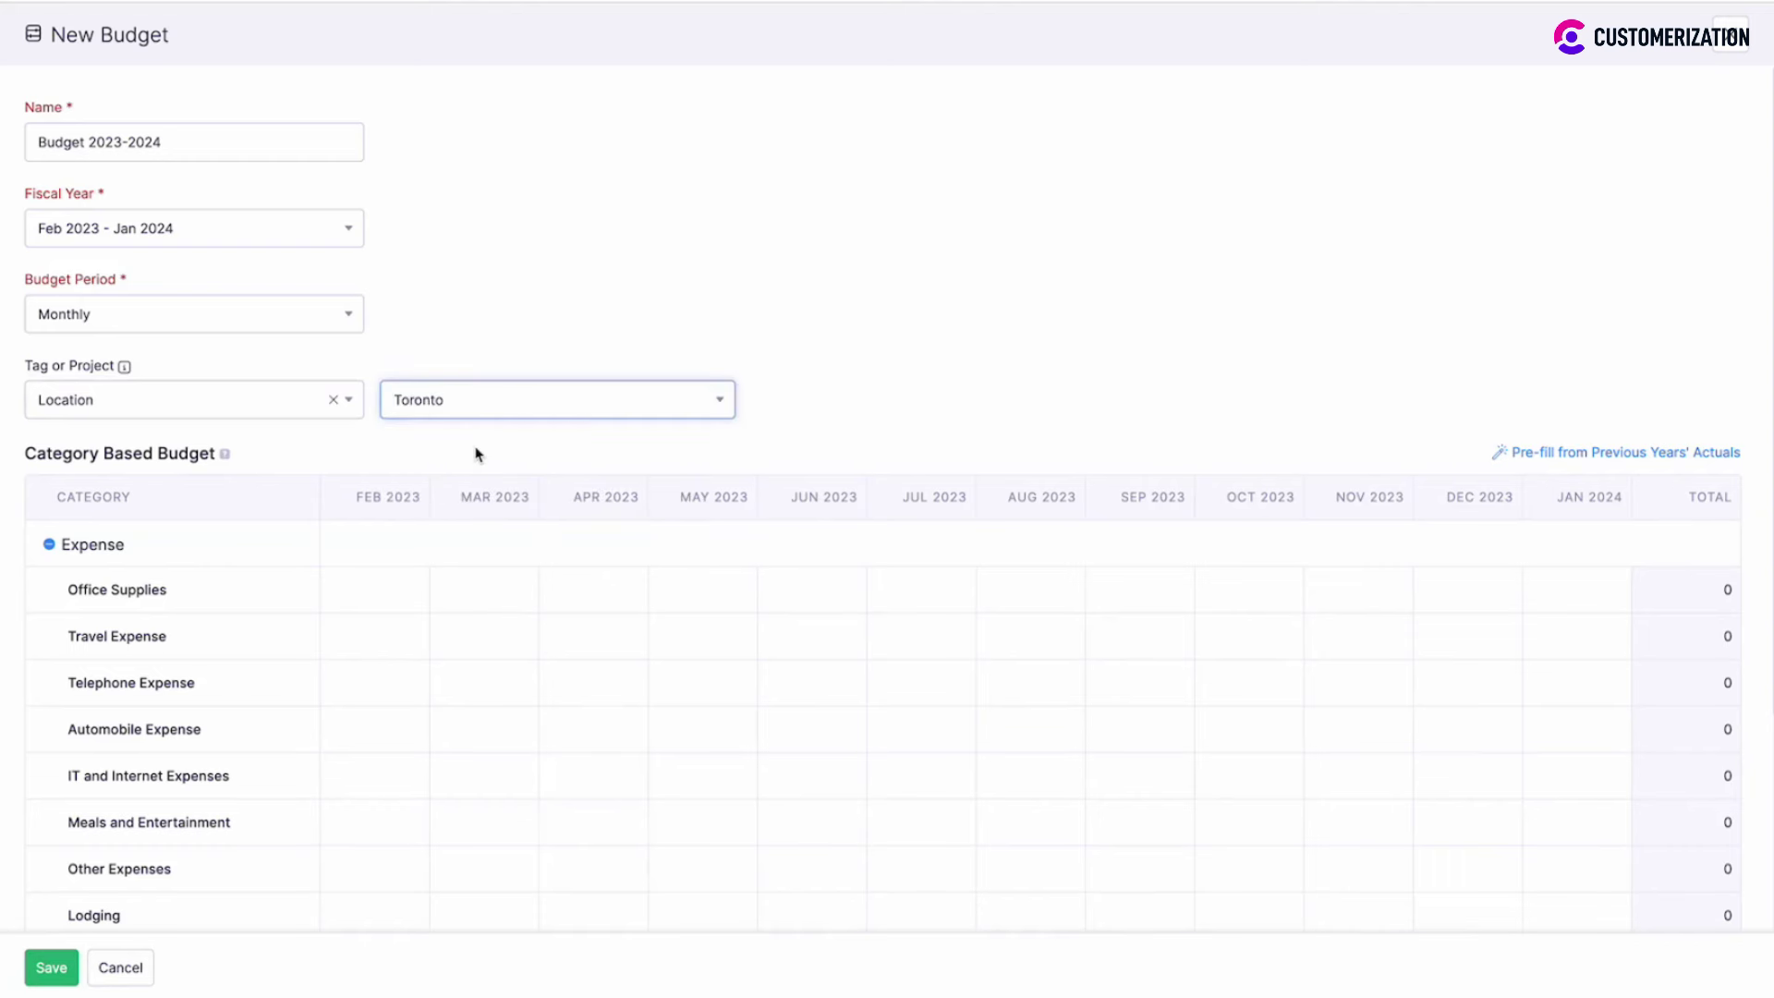
Enter 2000 for Office Supplies in both February 2023 and March 2023.
scroll(476, 454, down, 1)
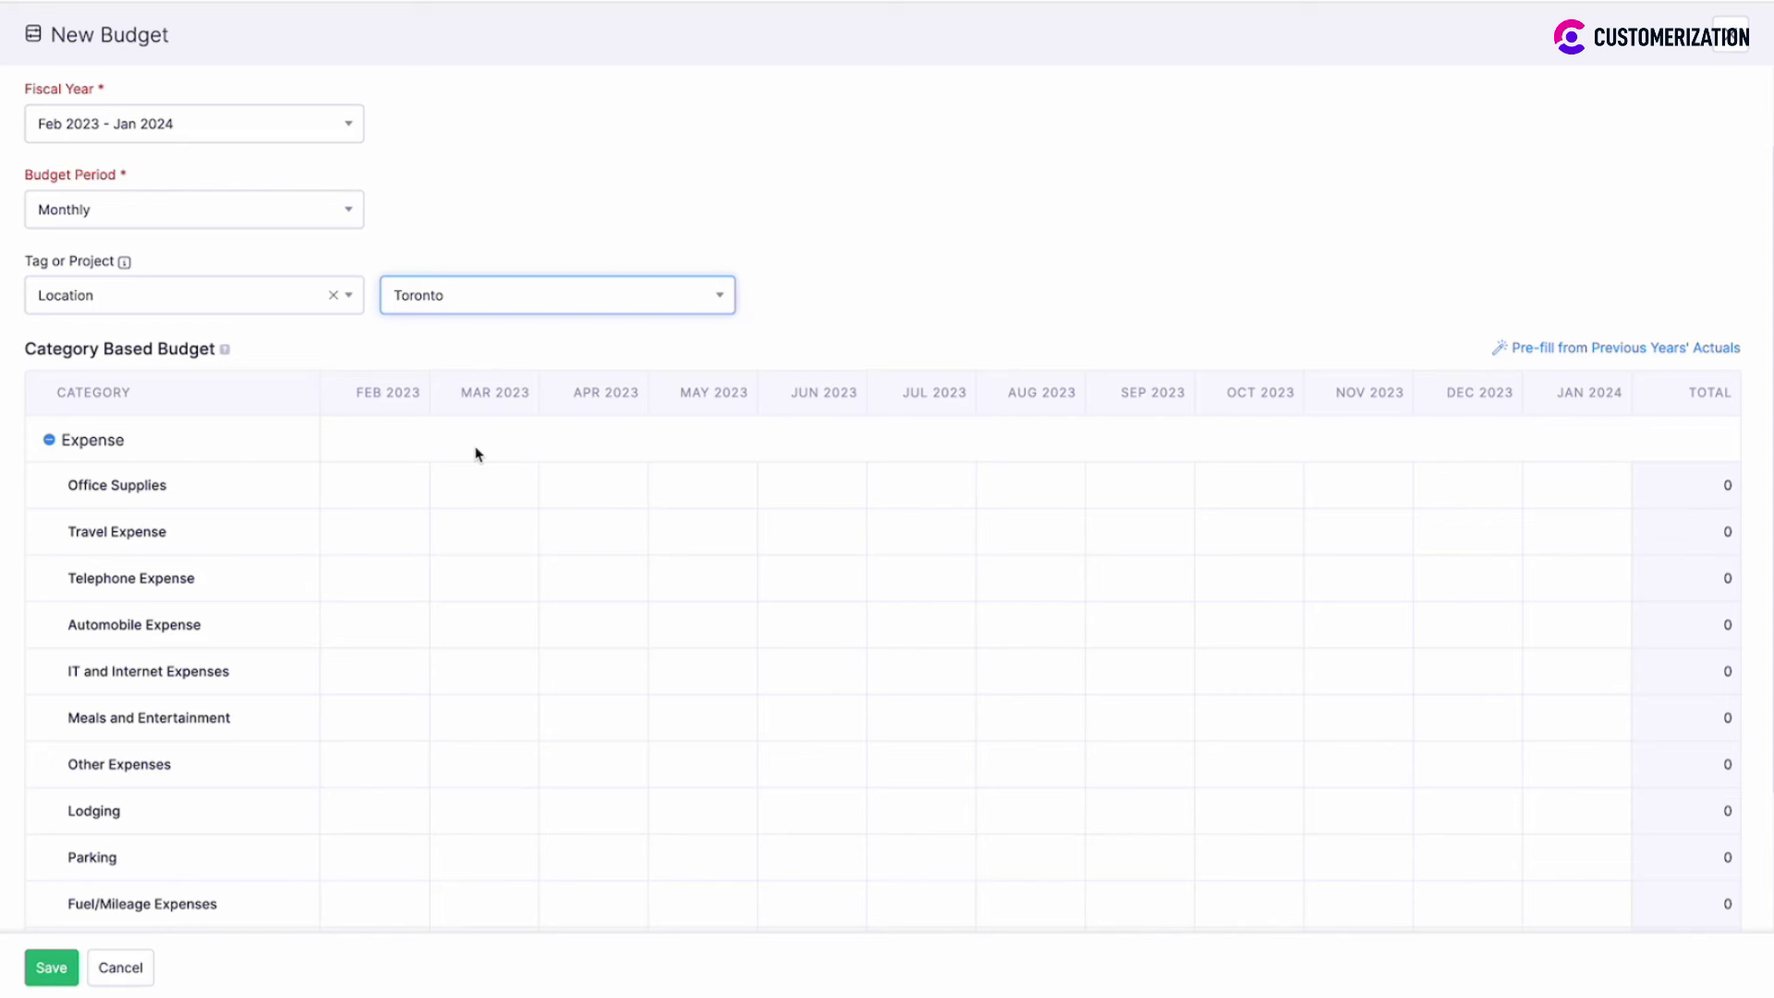
click(383, 503)
text(2000)
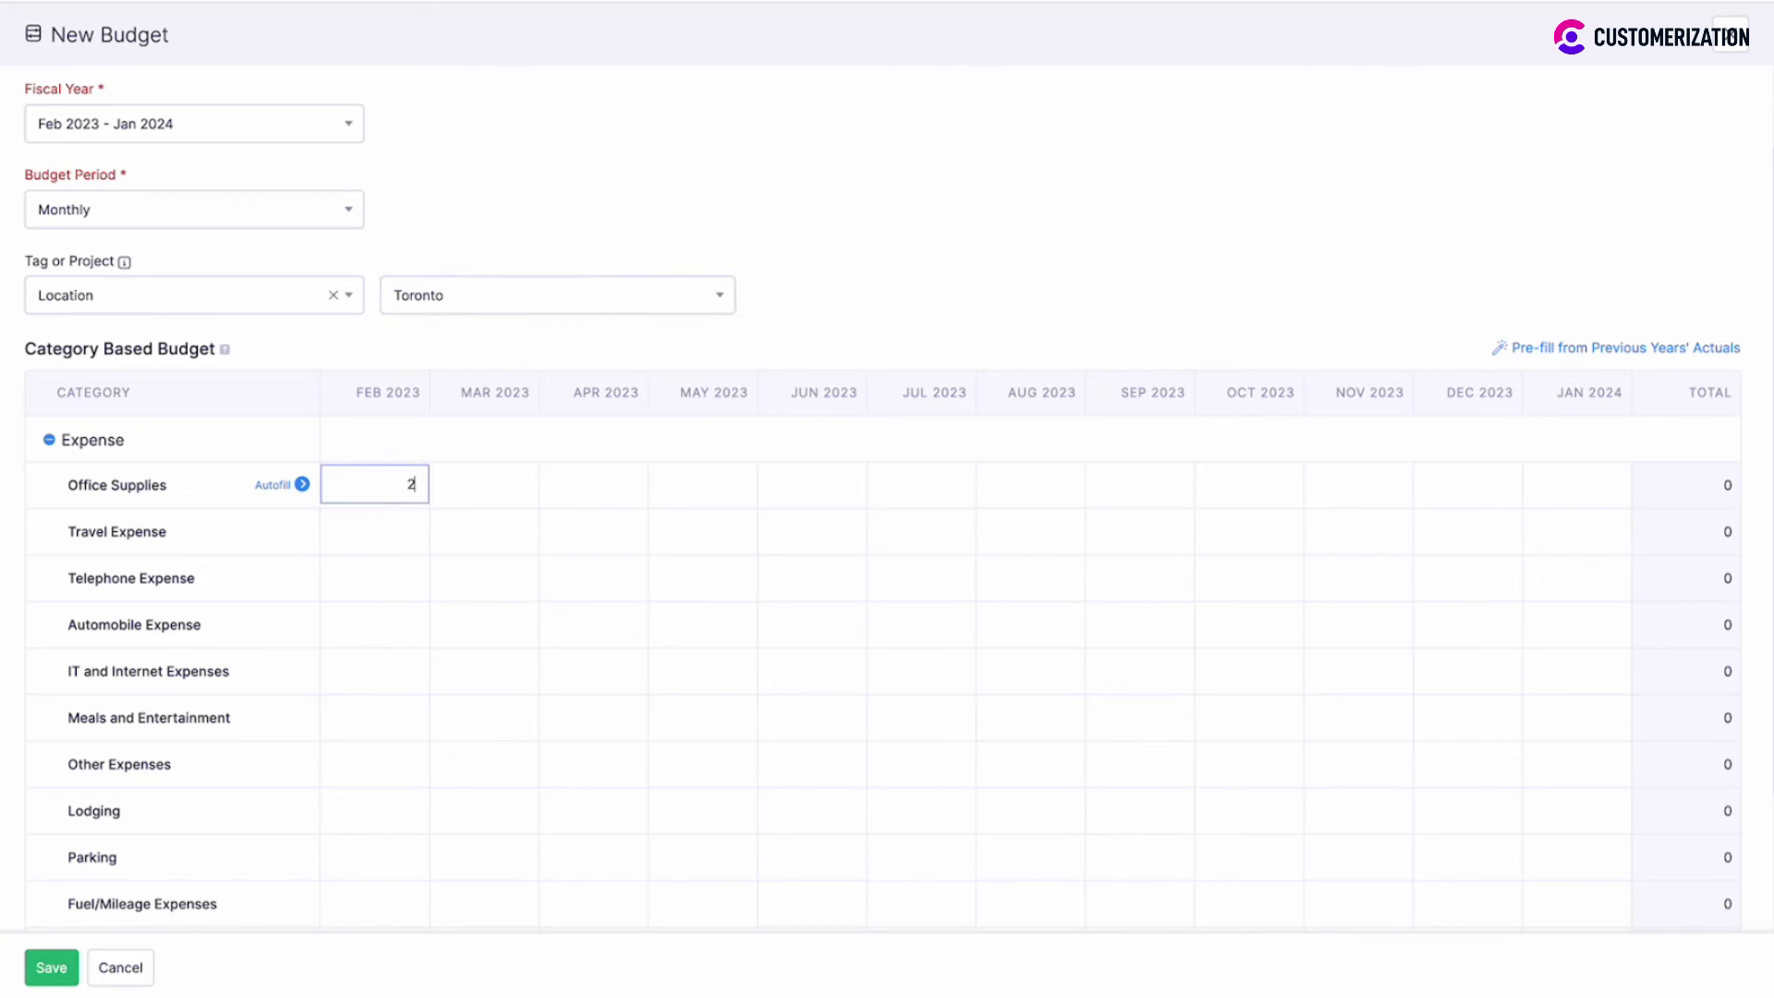
click(487, 496)
text(2000)
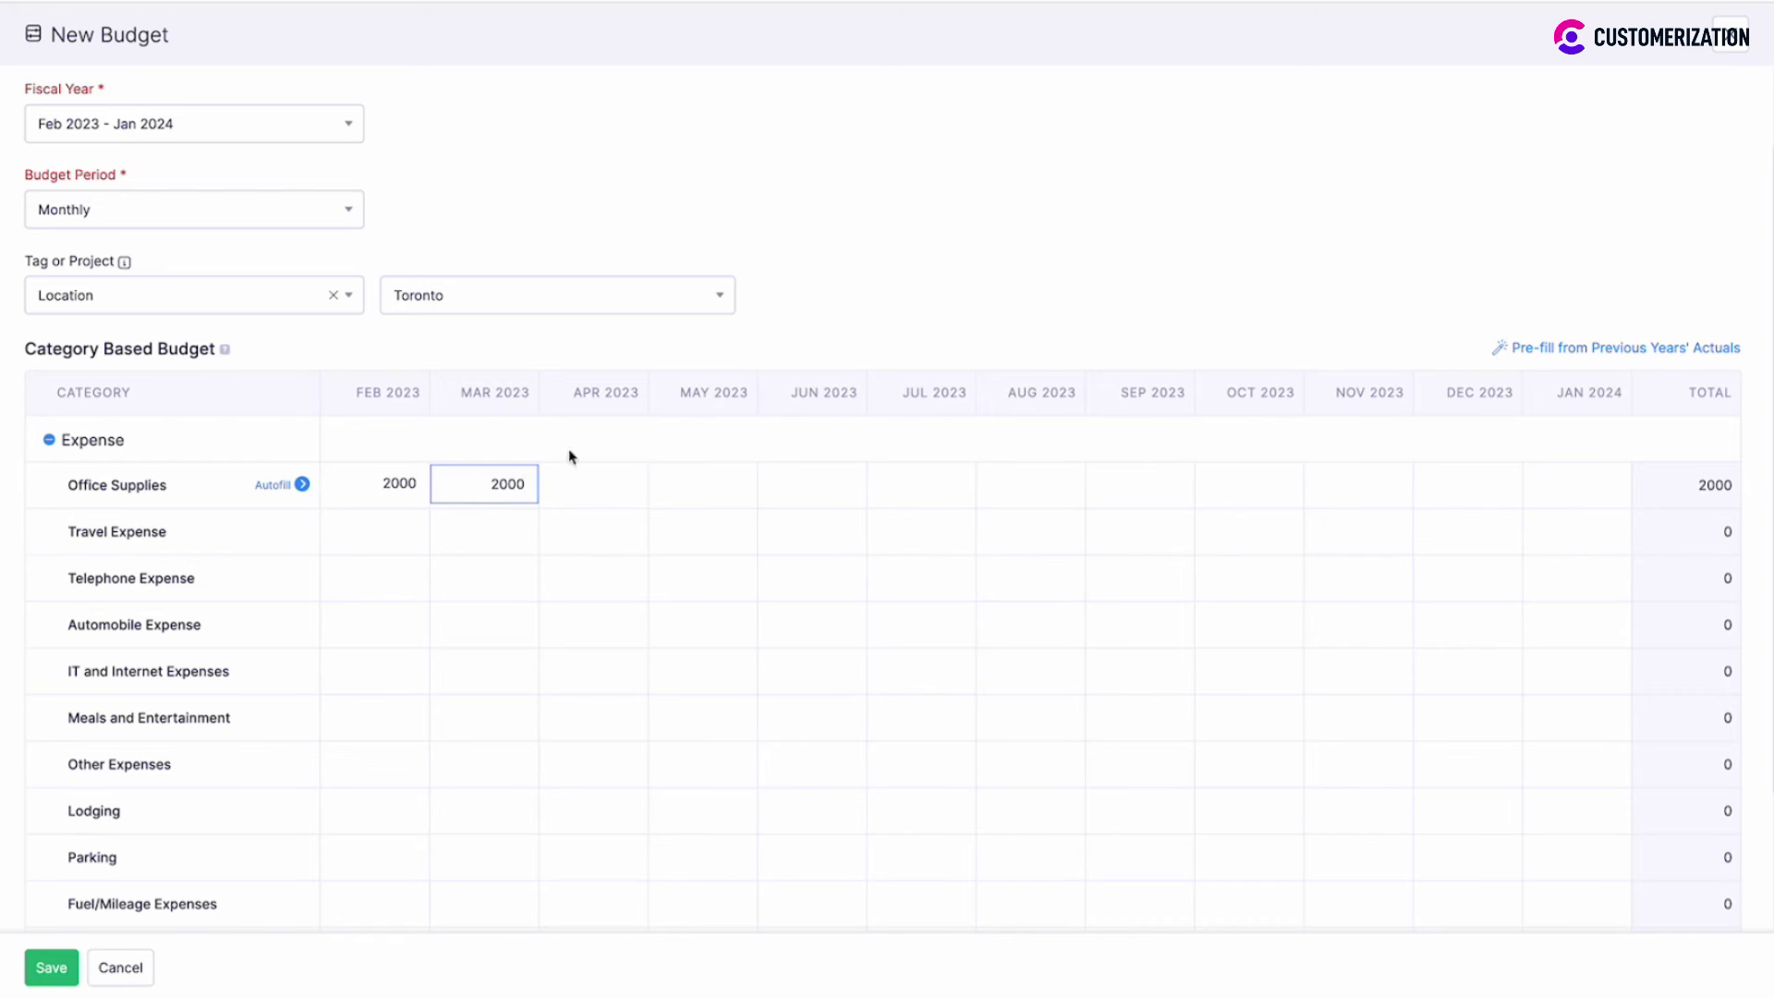
click(1557, 353)
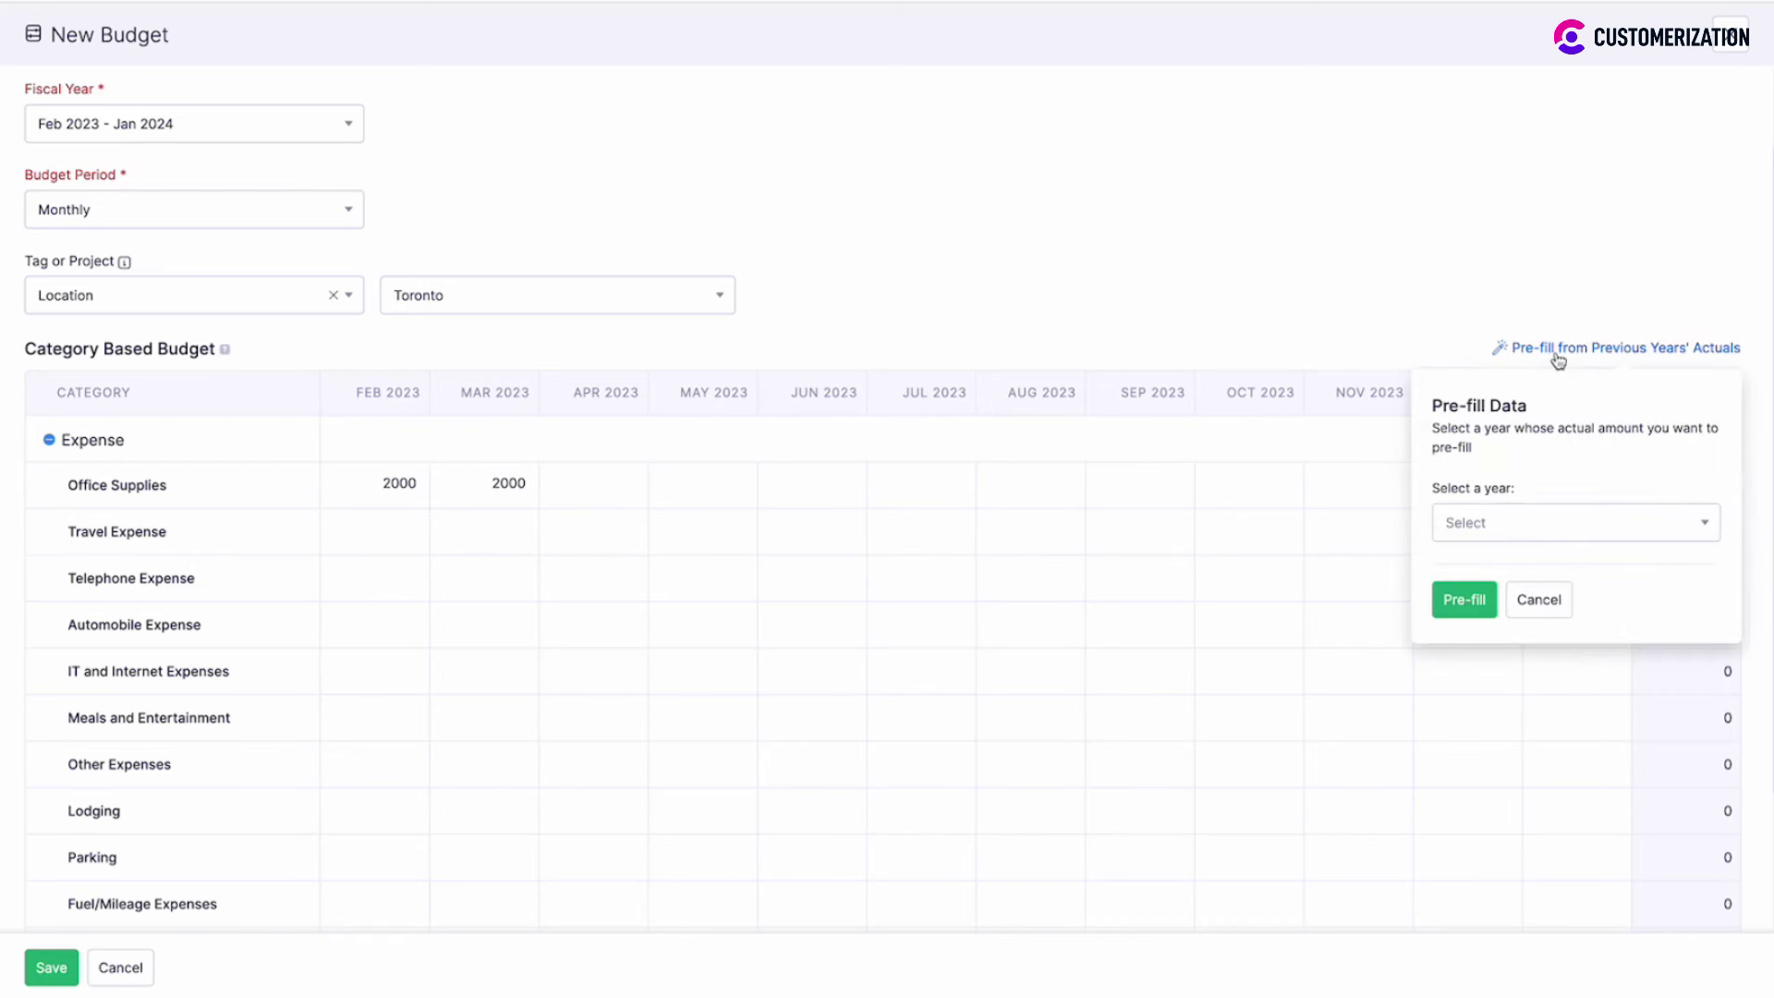
click(1520, 528)
click(1520, 606)
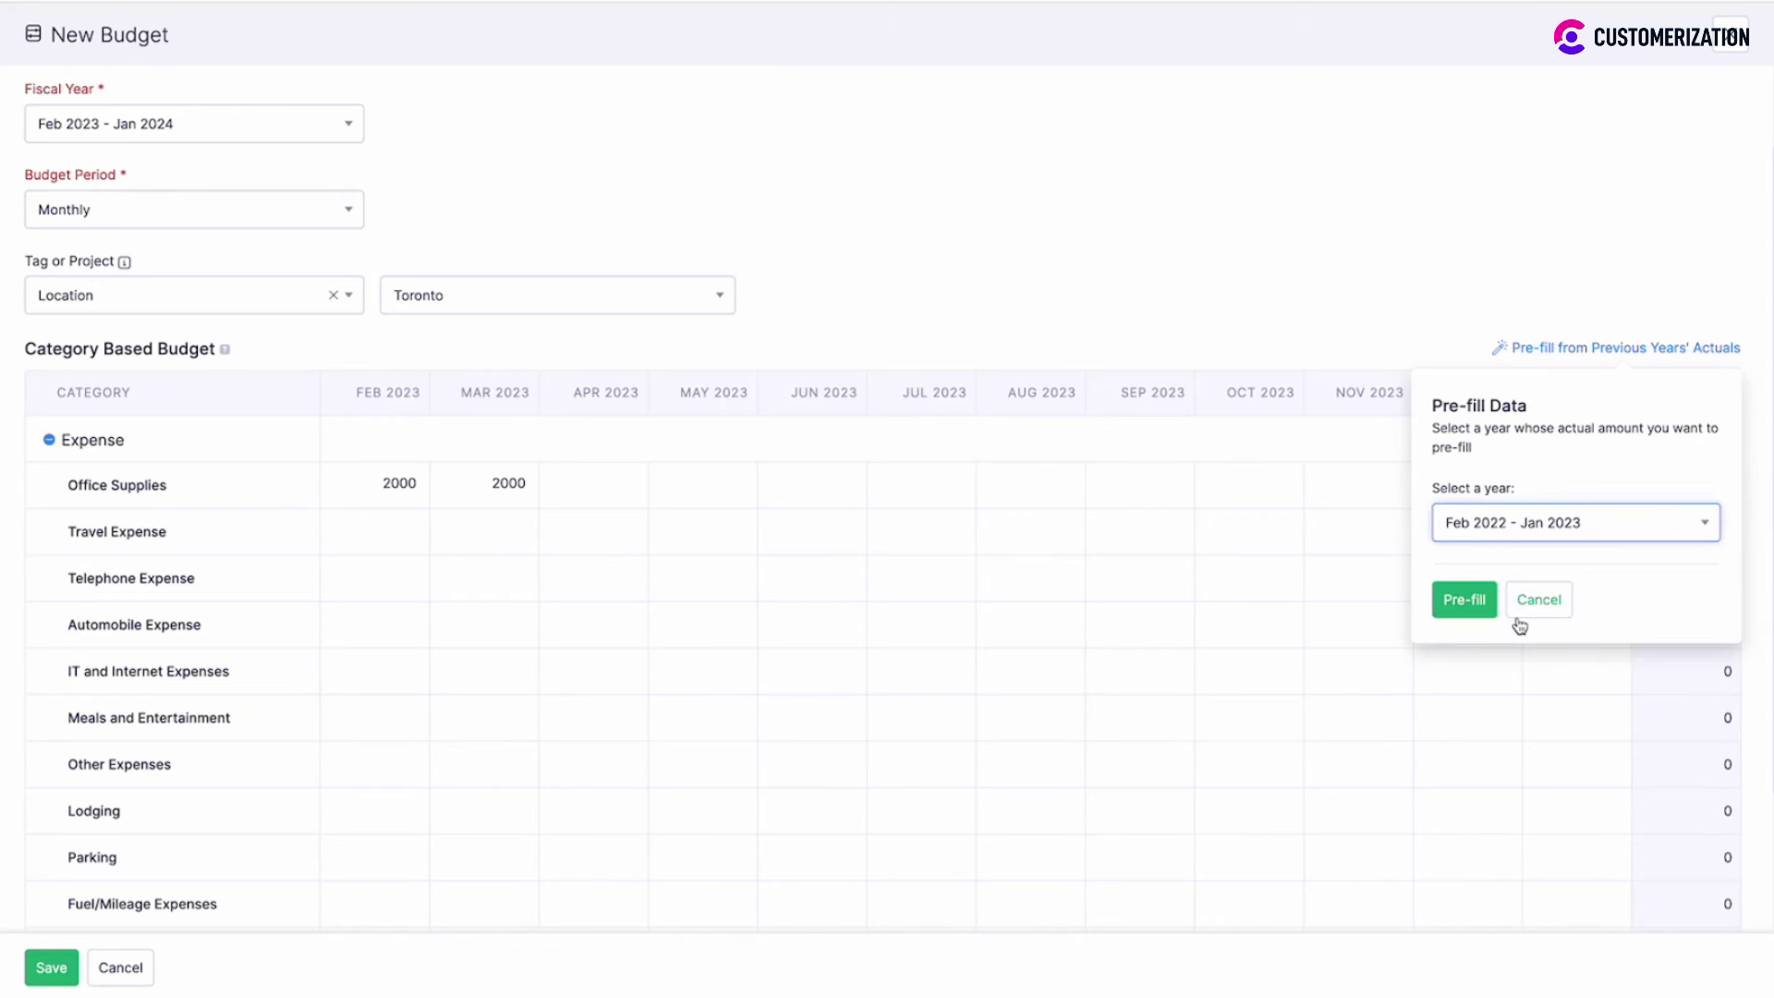
click(1537, 603)
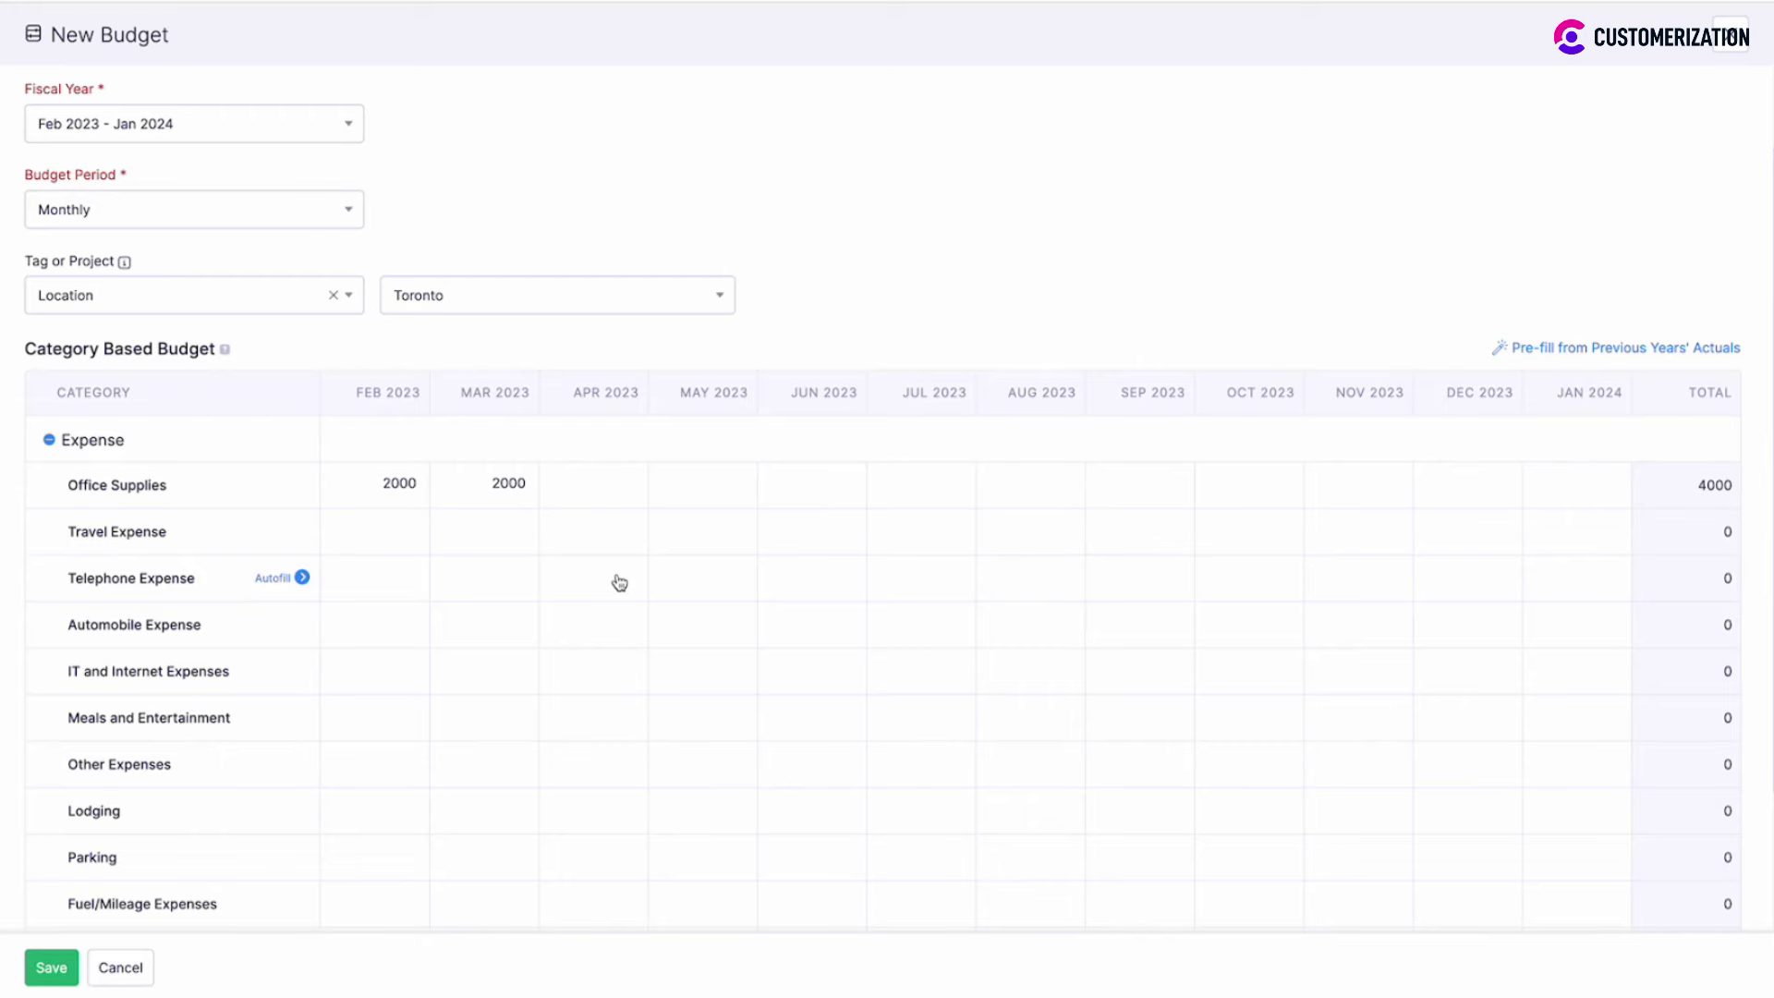
Autofill Telephone Expense with a fixed amount of 1000 for each period.
click(282, 589)
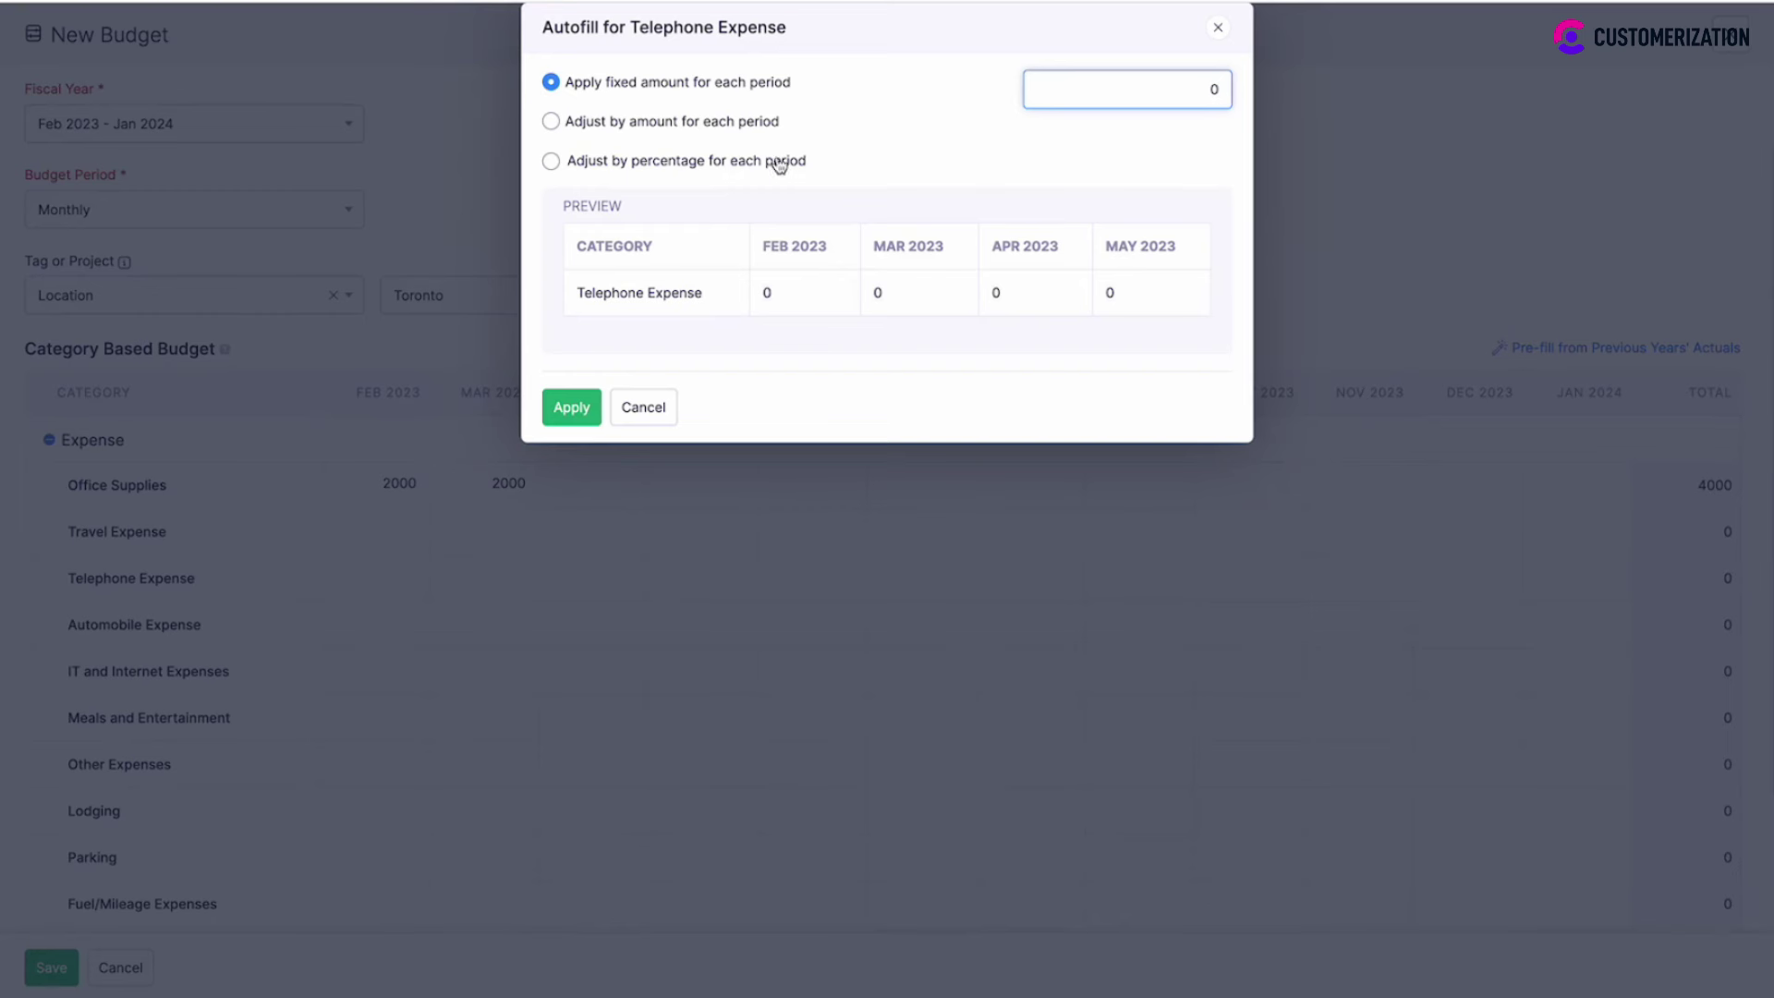
key(BackSpace)
text(1000)
click(571, 408)
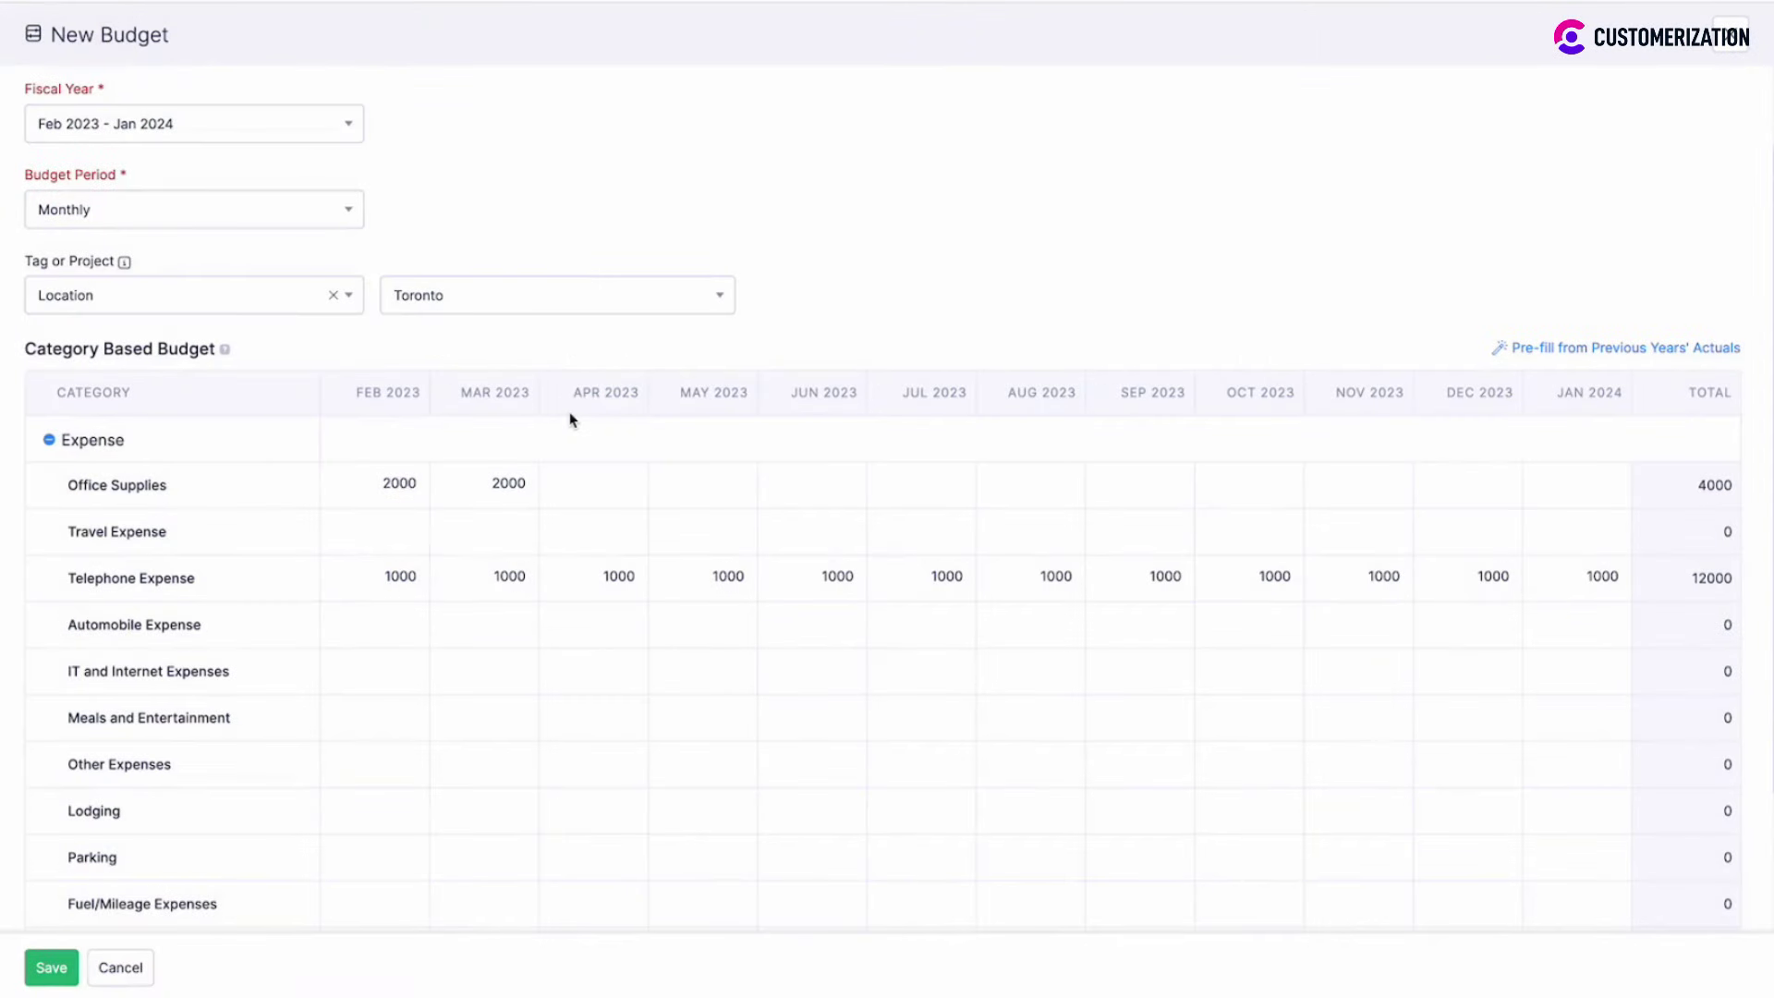
Autofill Automobile Expense with a first period's amount of 1000 and an adjustment of 20 for each period.
click(297, 634)
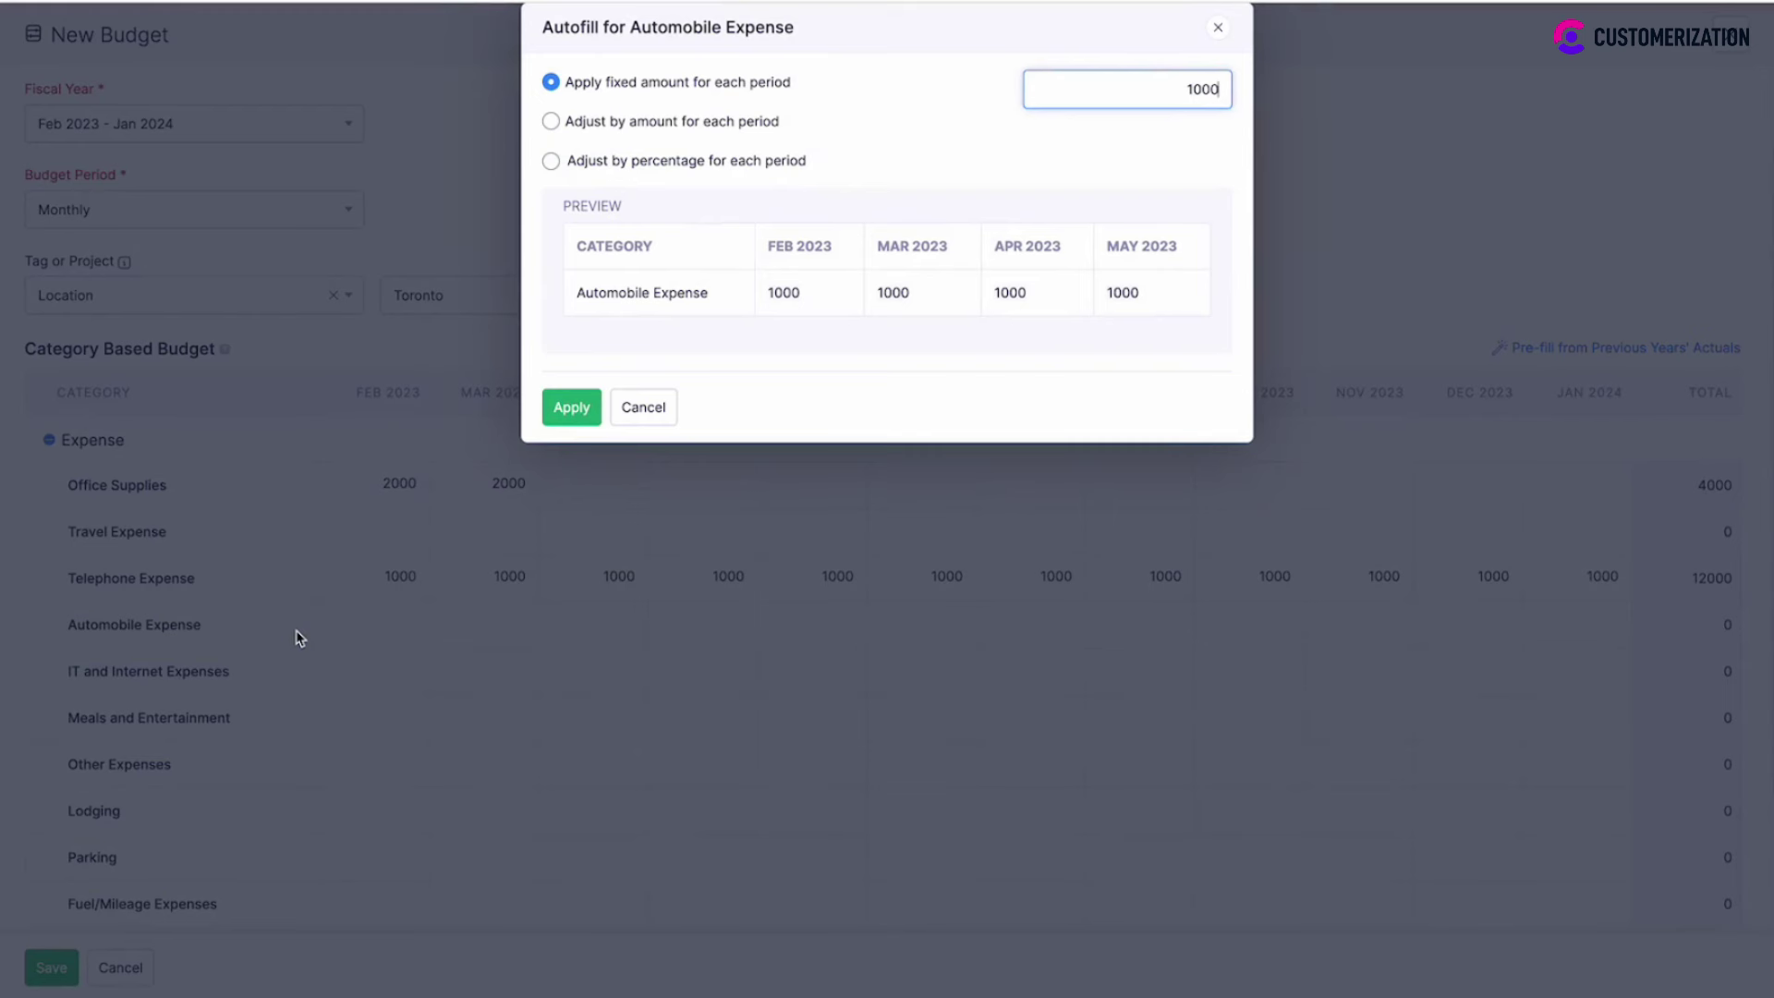
click(669, 126)
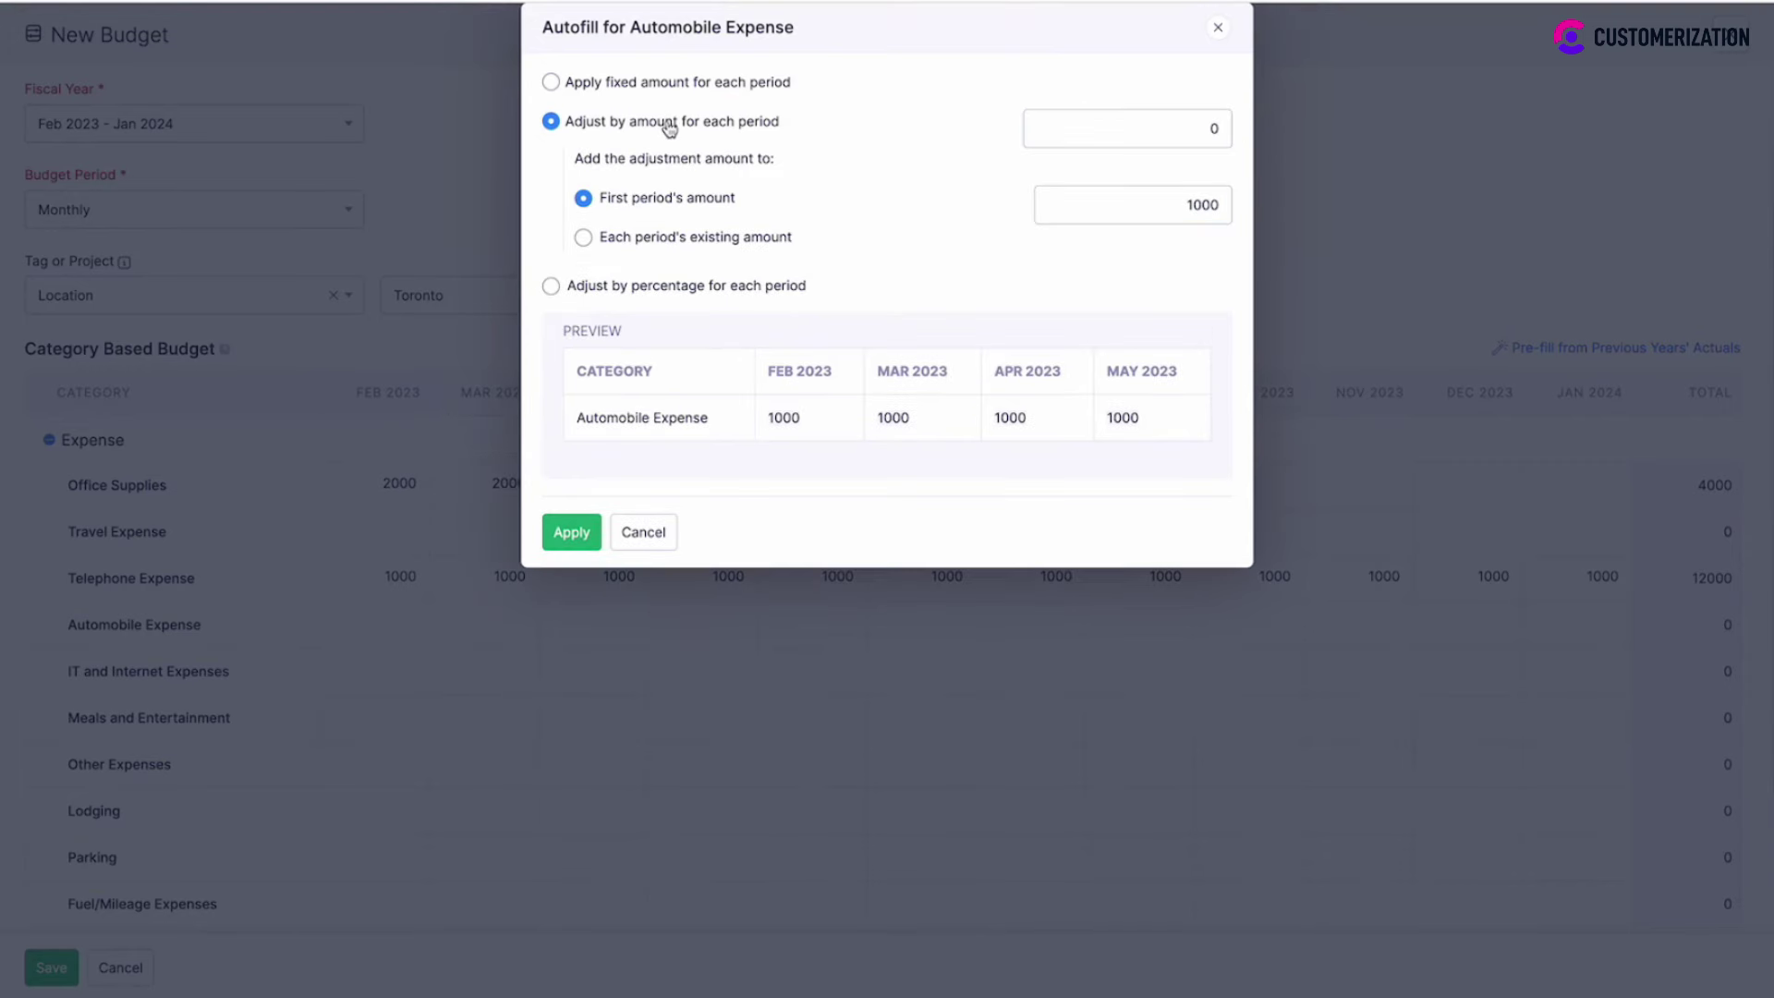
click(1207, 191)
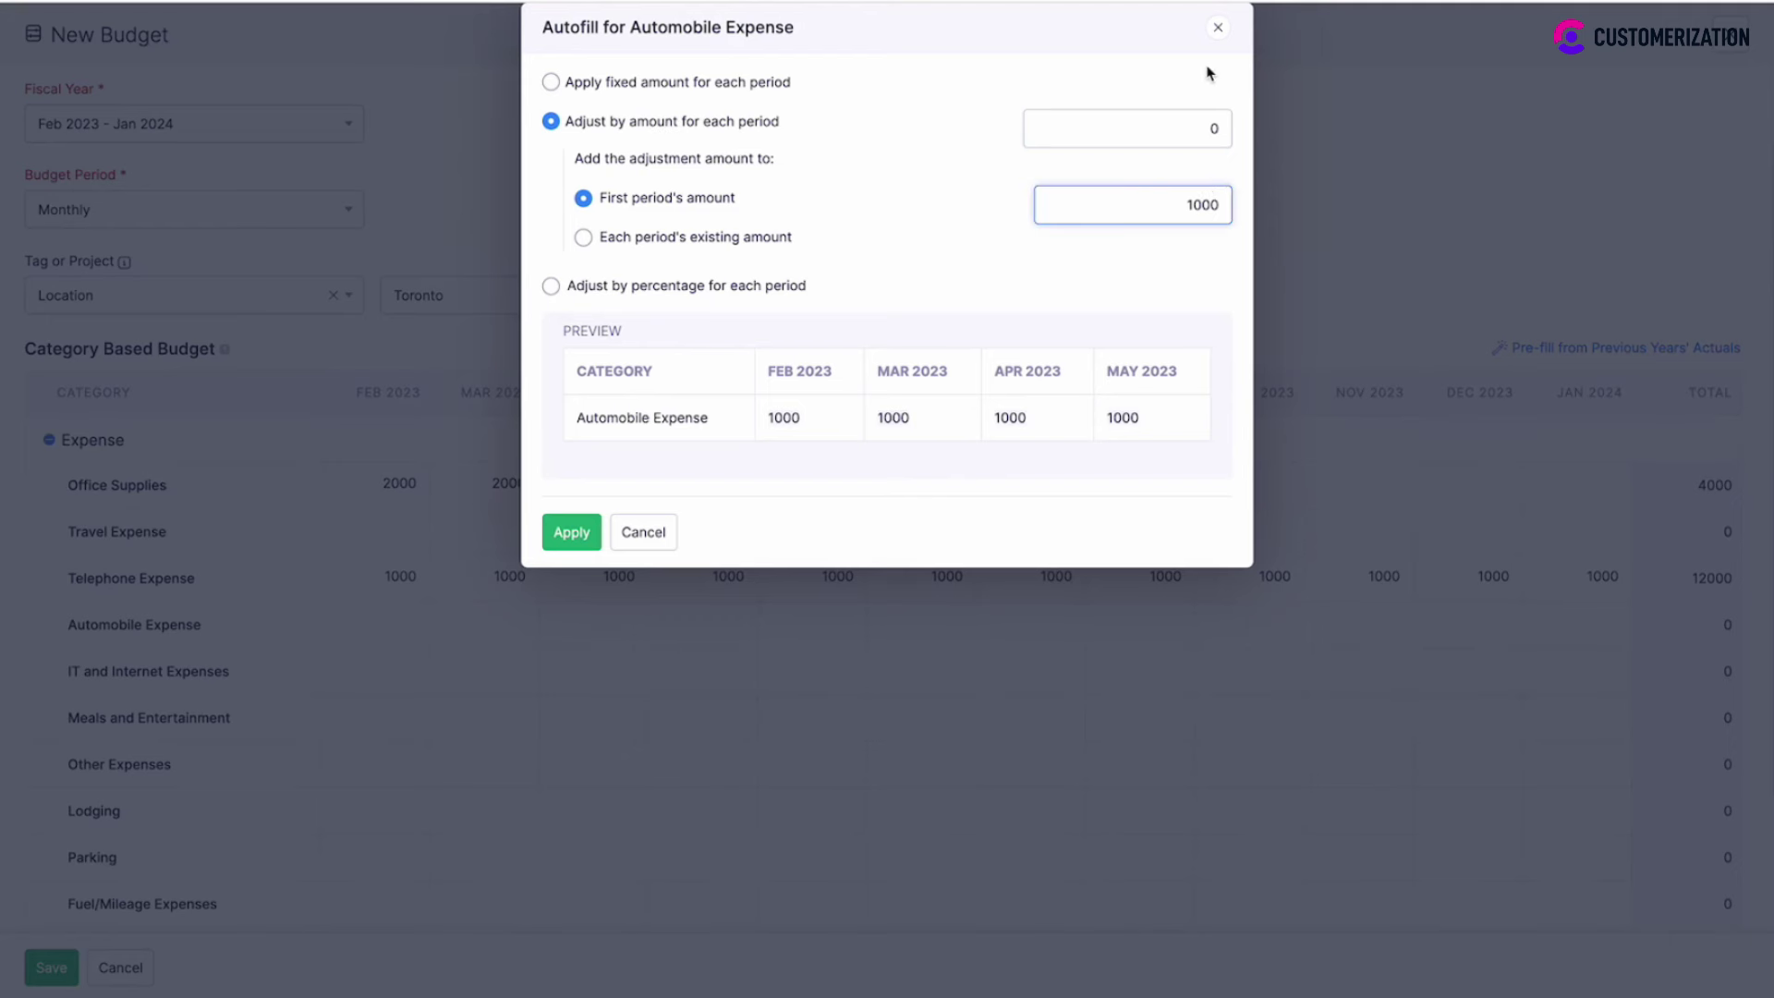
click(1211, 125)
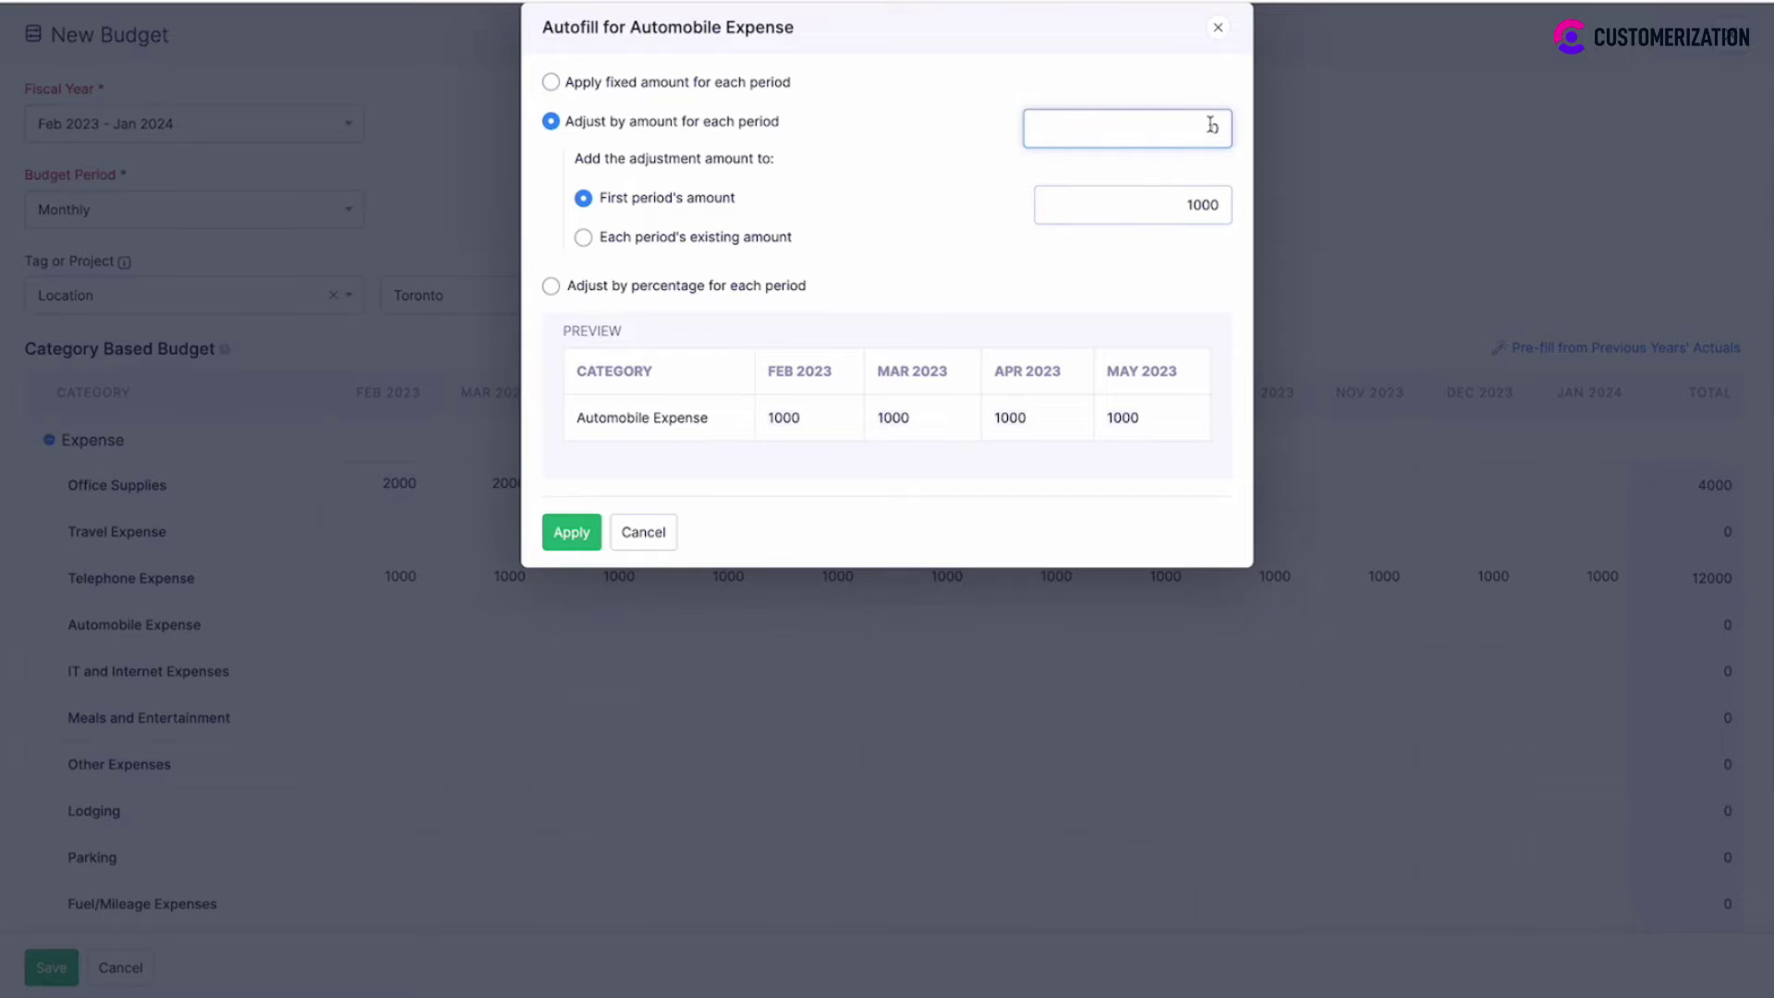
text(20)
click(570, 543)
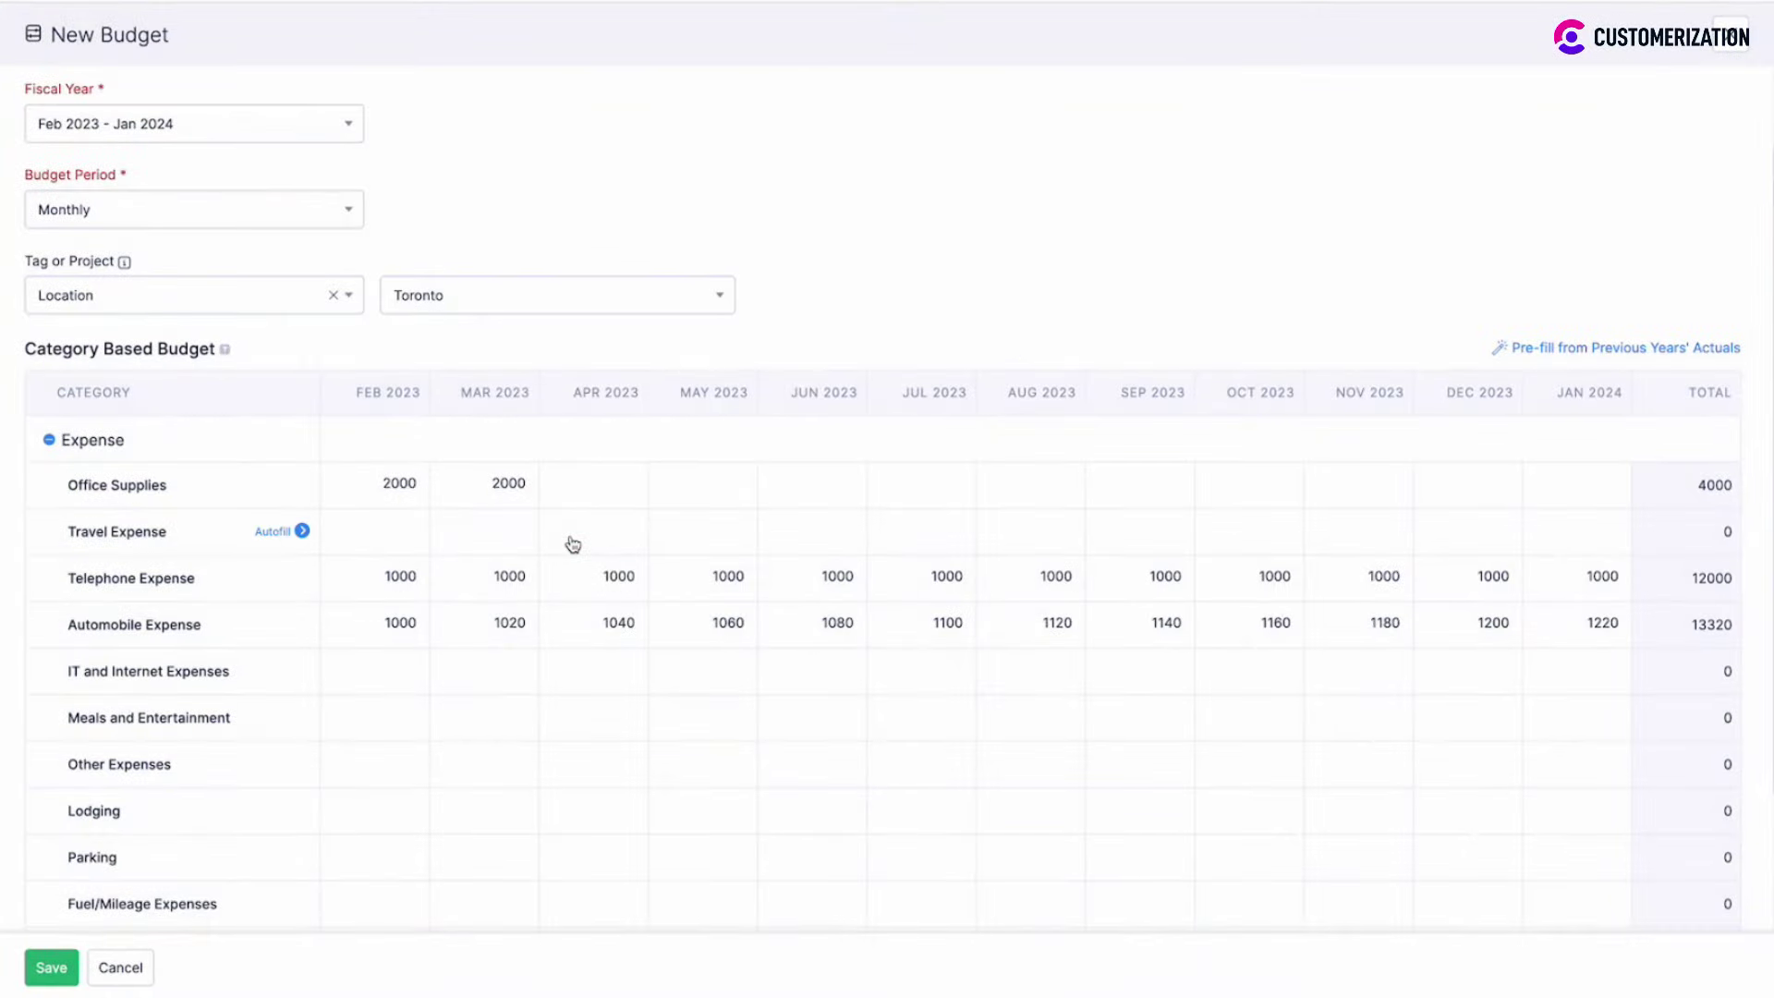
Autofill Automobile Expense again, adding an adjustment amount of 5 to each period's existing amount.
click(300, 624)
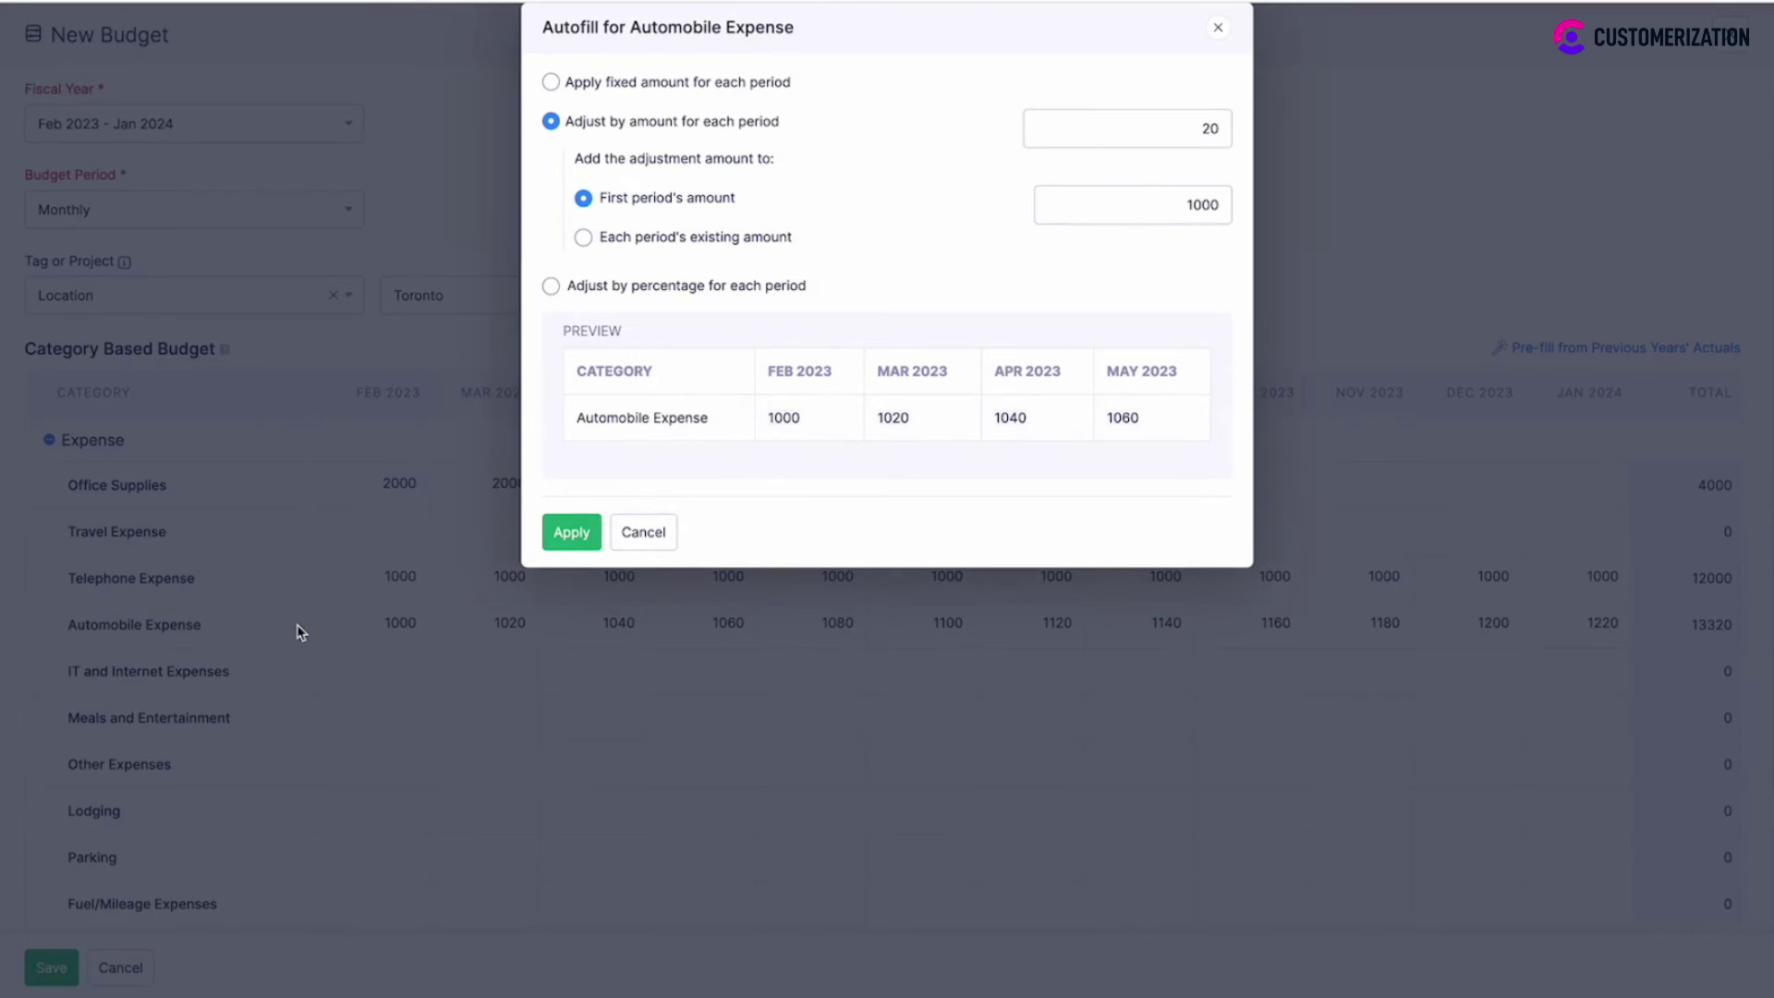
click(751, 242)
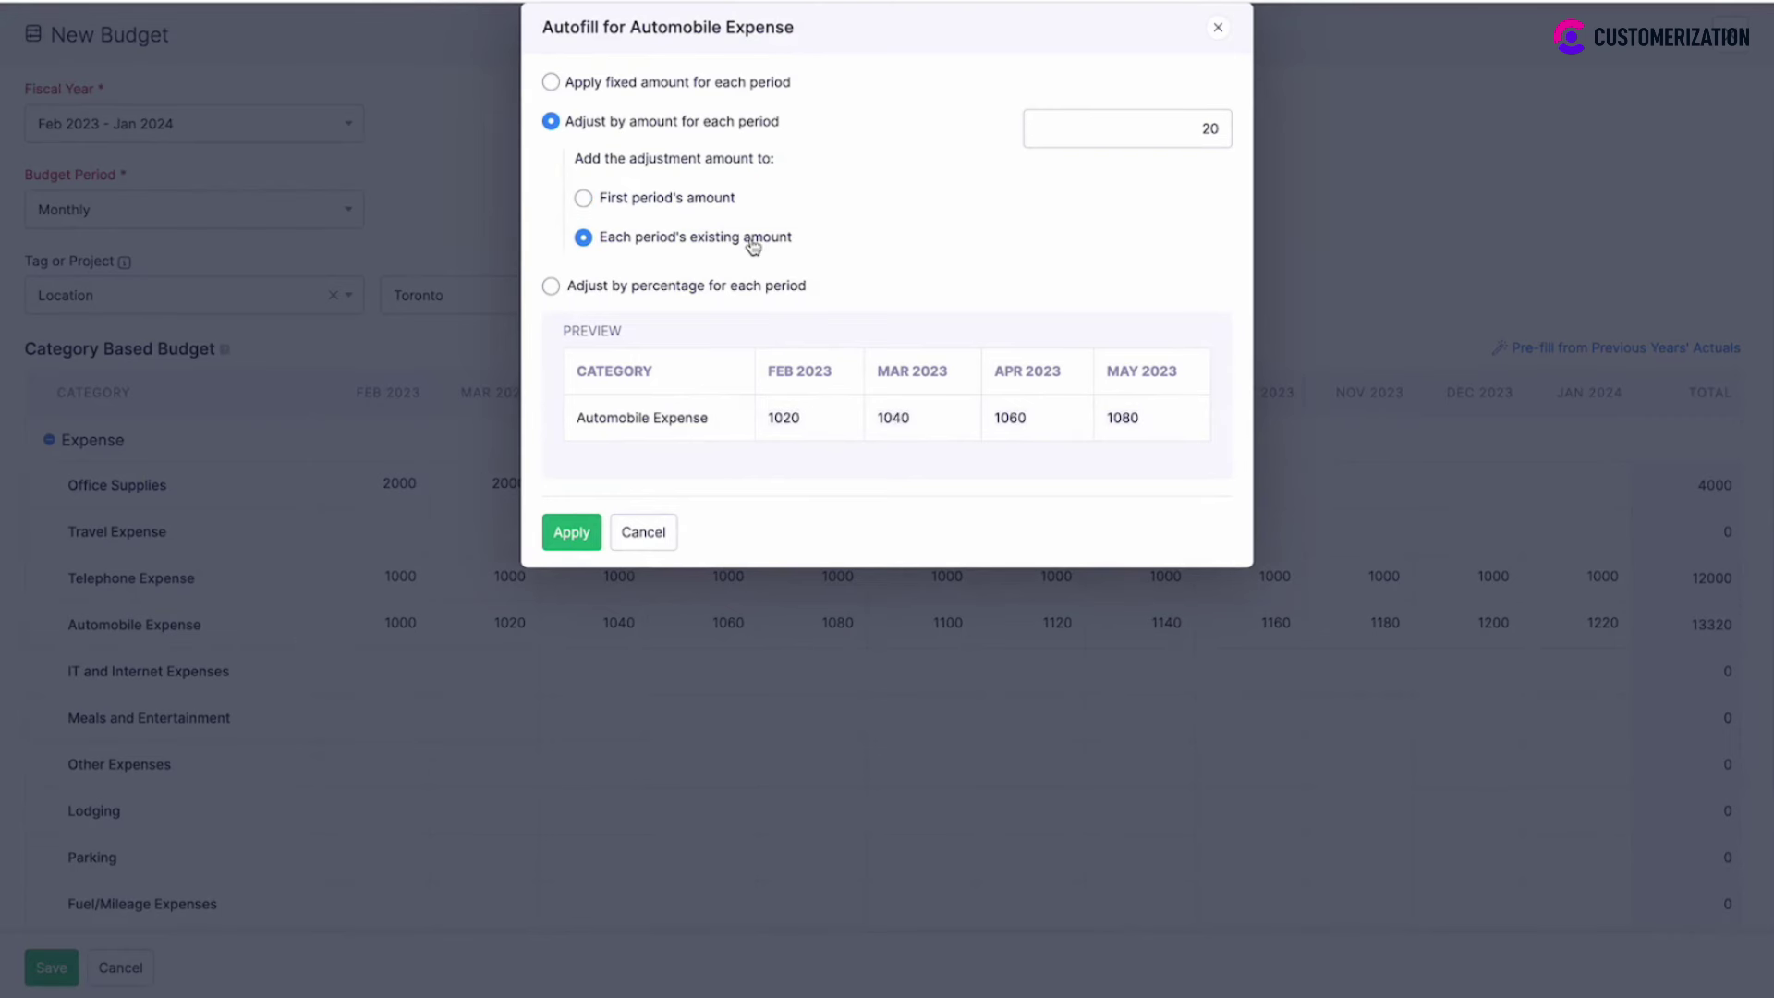
click(1219, 129)
key(BackSpace)
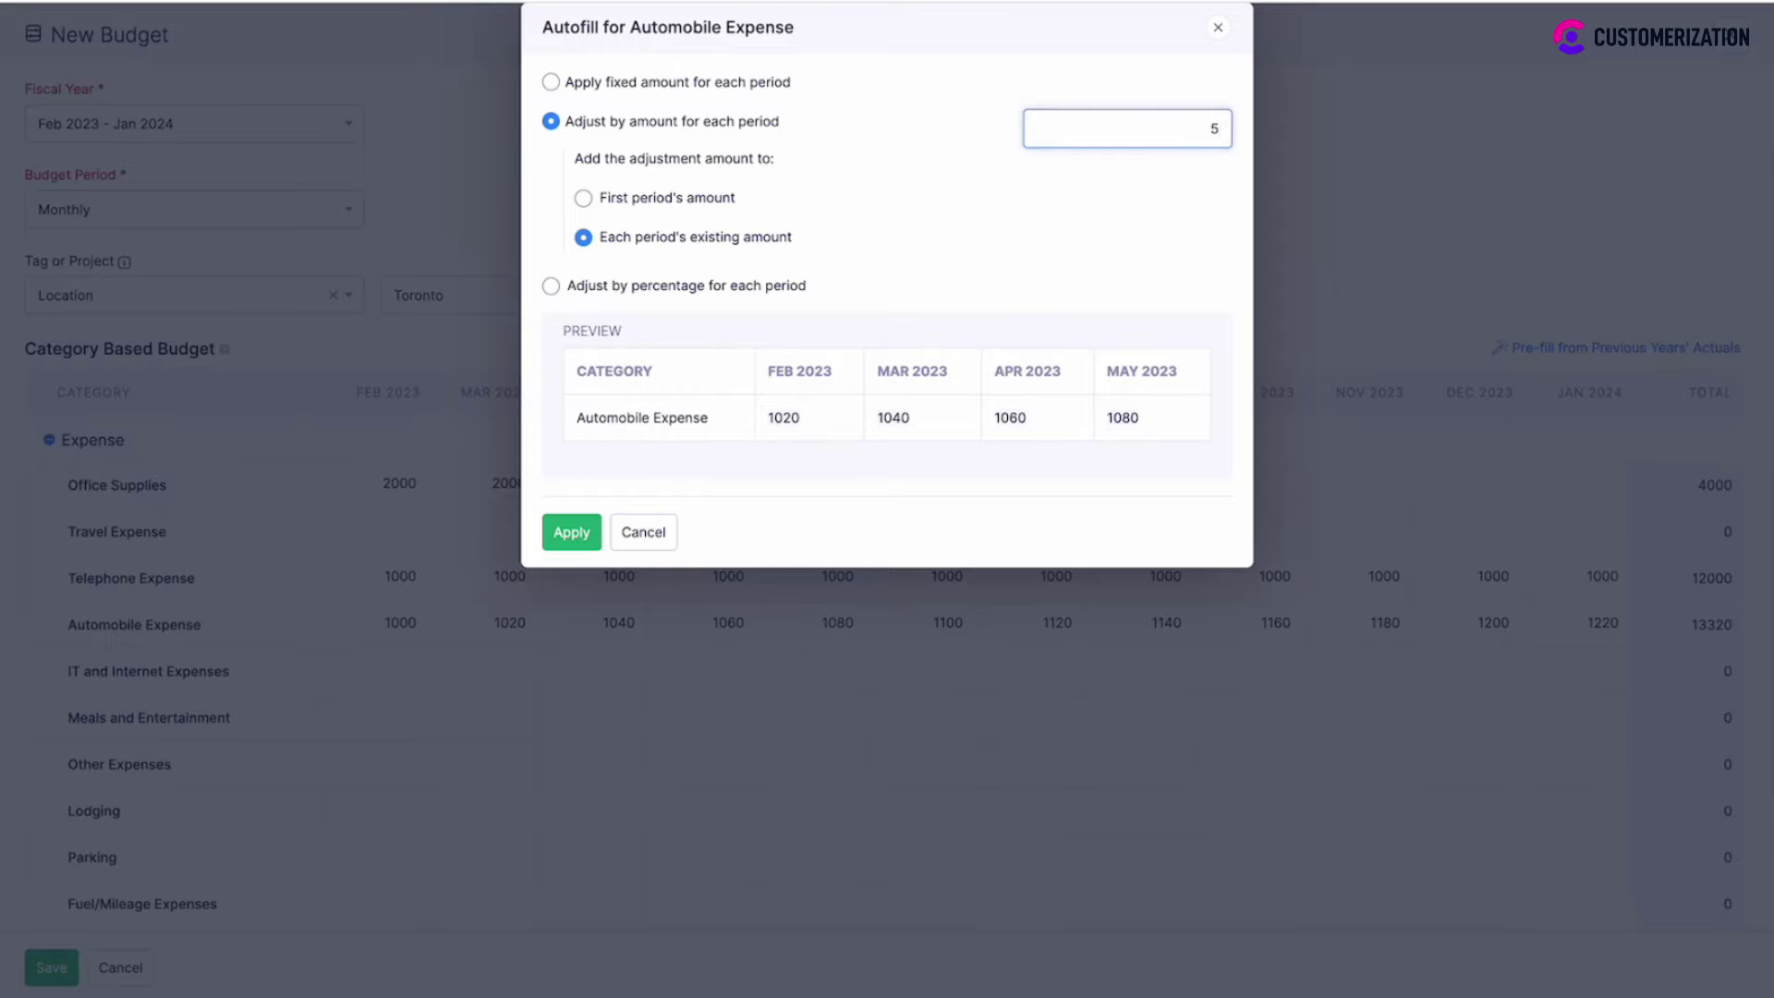
click(596, 533)
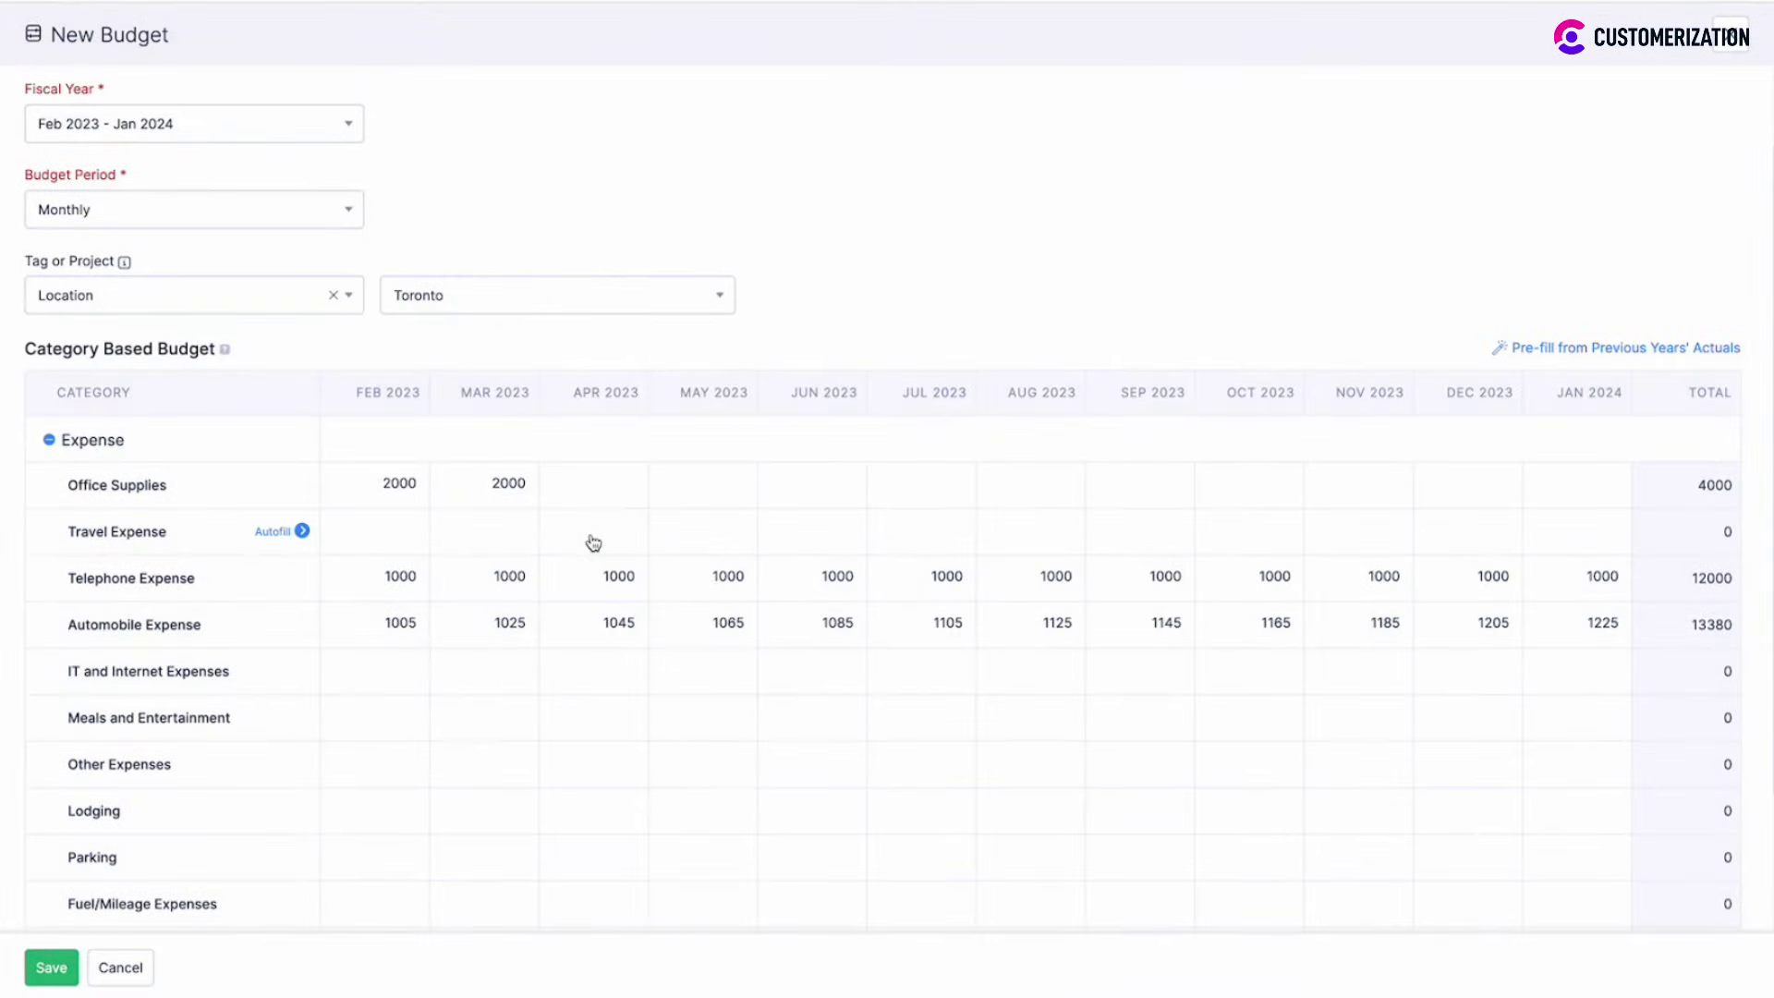
Autofill IT and Internet Expenses with a 3% adjustment per period on a first period's amount of 1000, and save the budget.
click(297, 673)
click(552, 288)
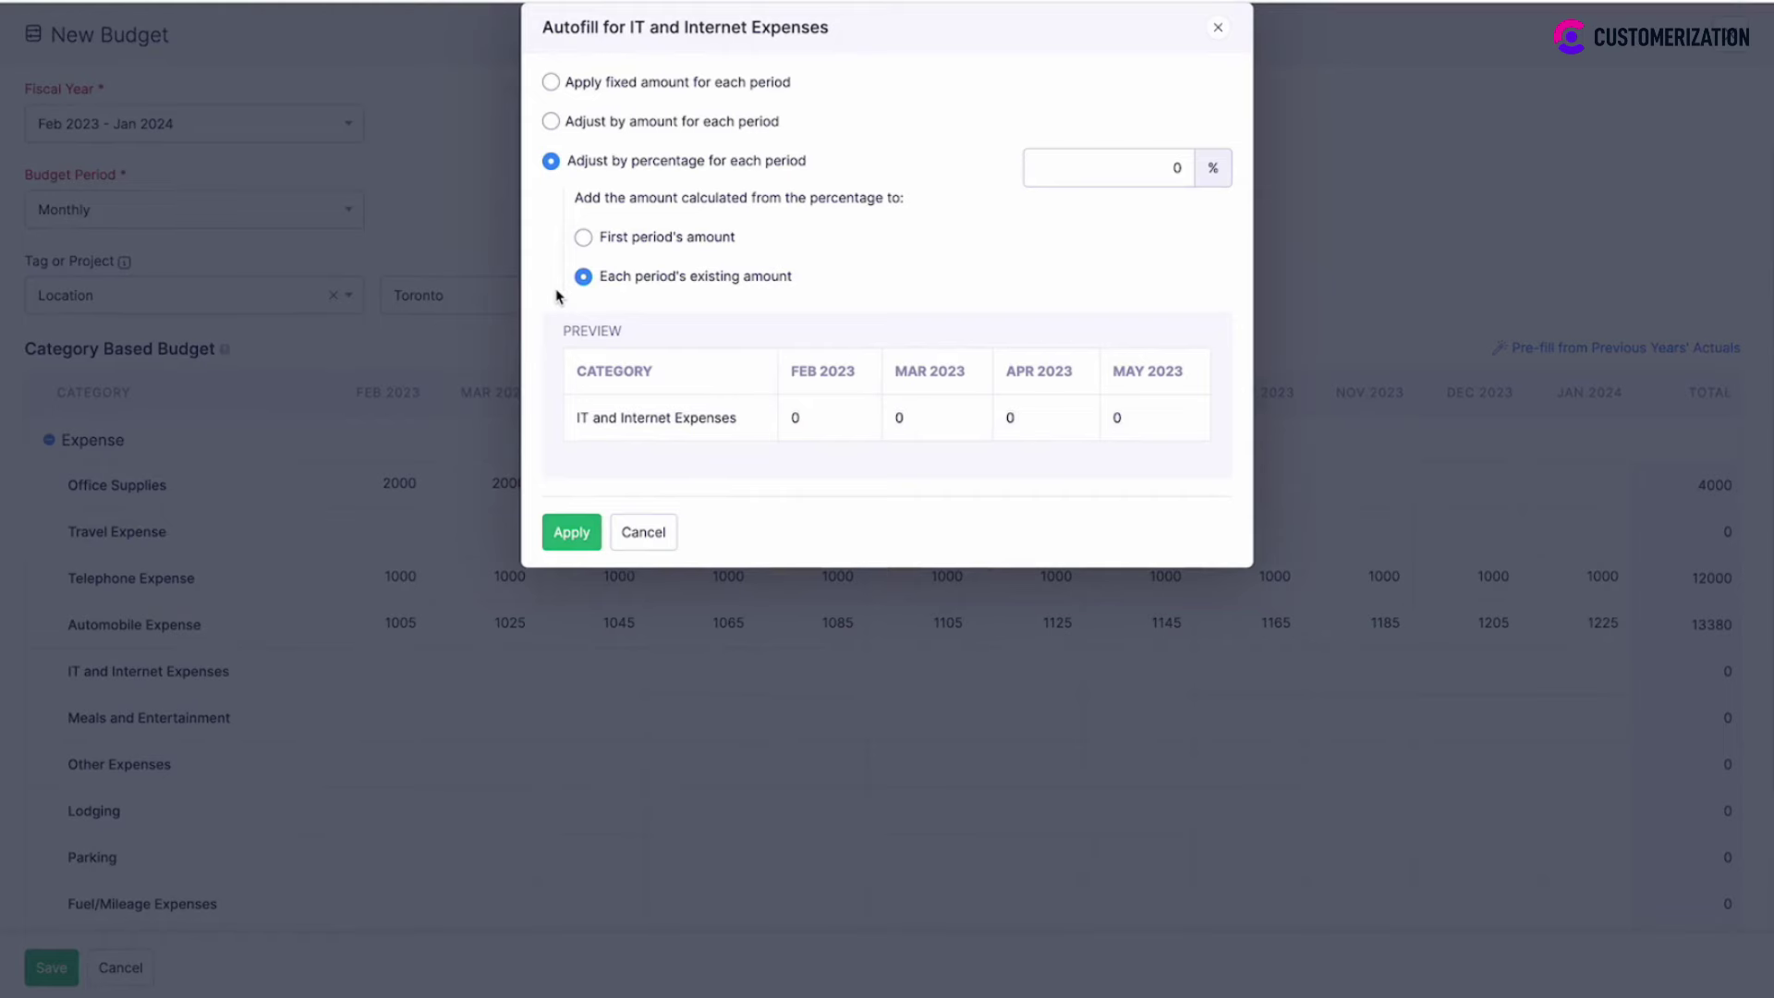
click(621, 238)
click(1178, 167)
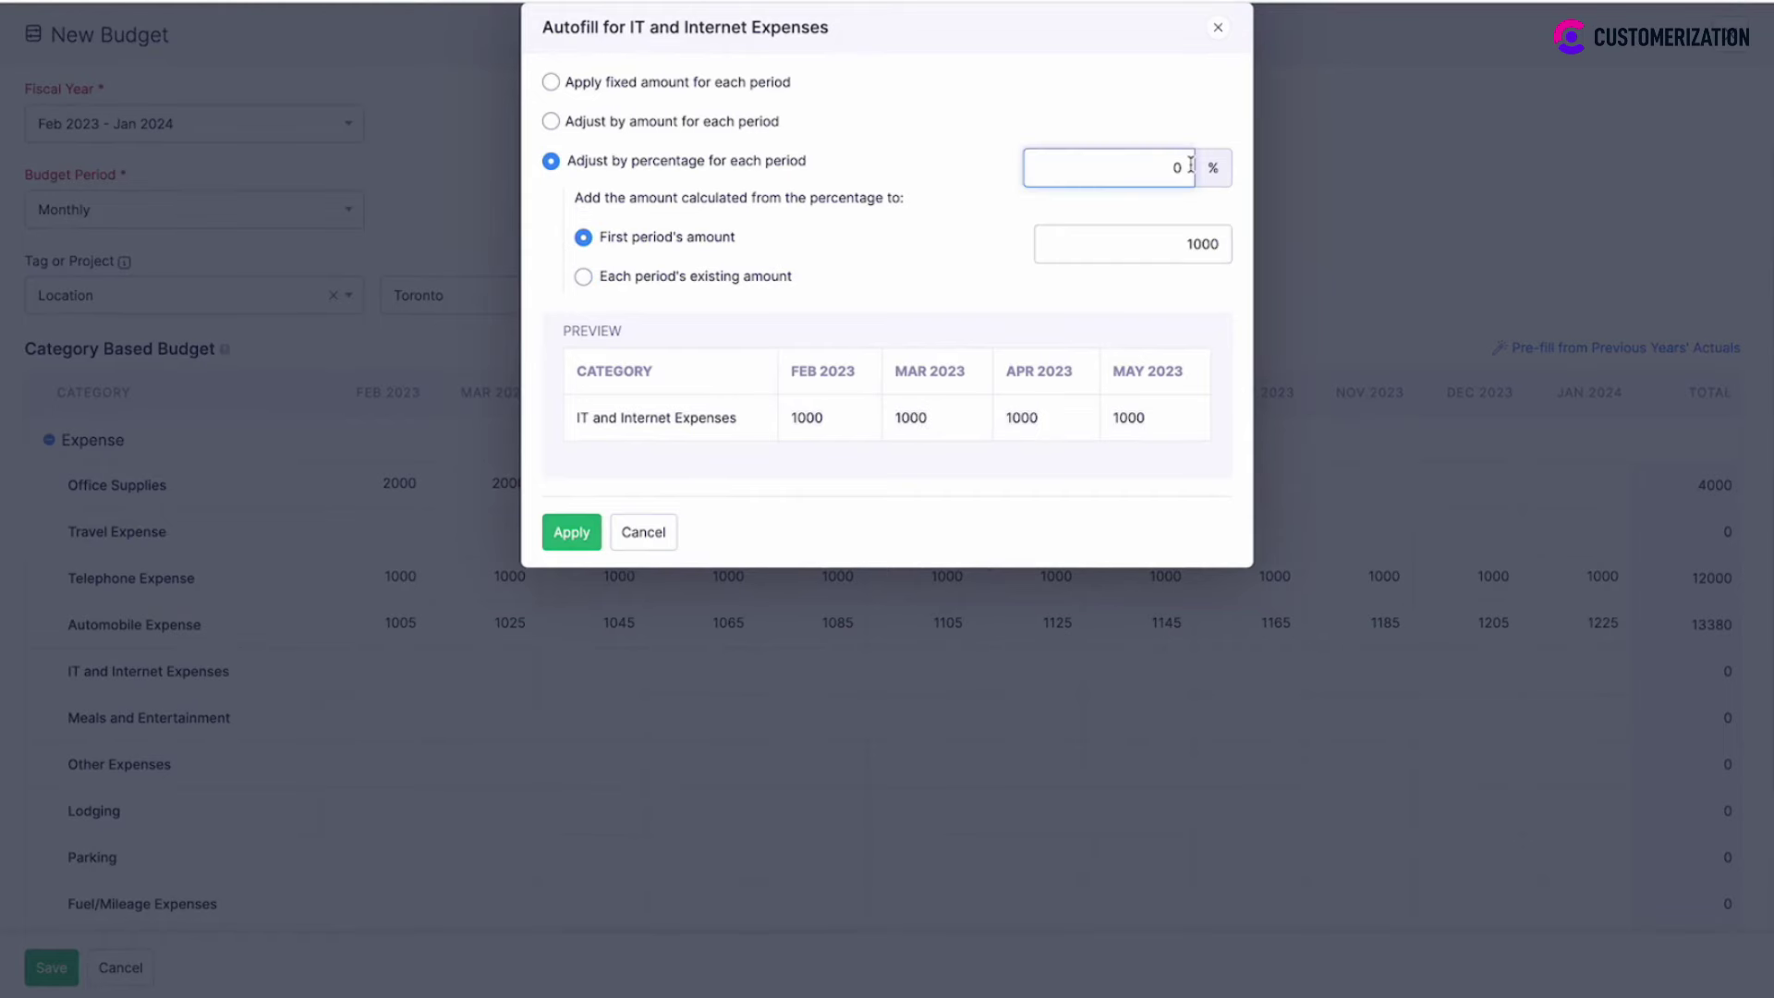
text(3)
click(573, 544)
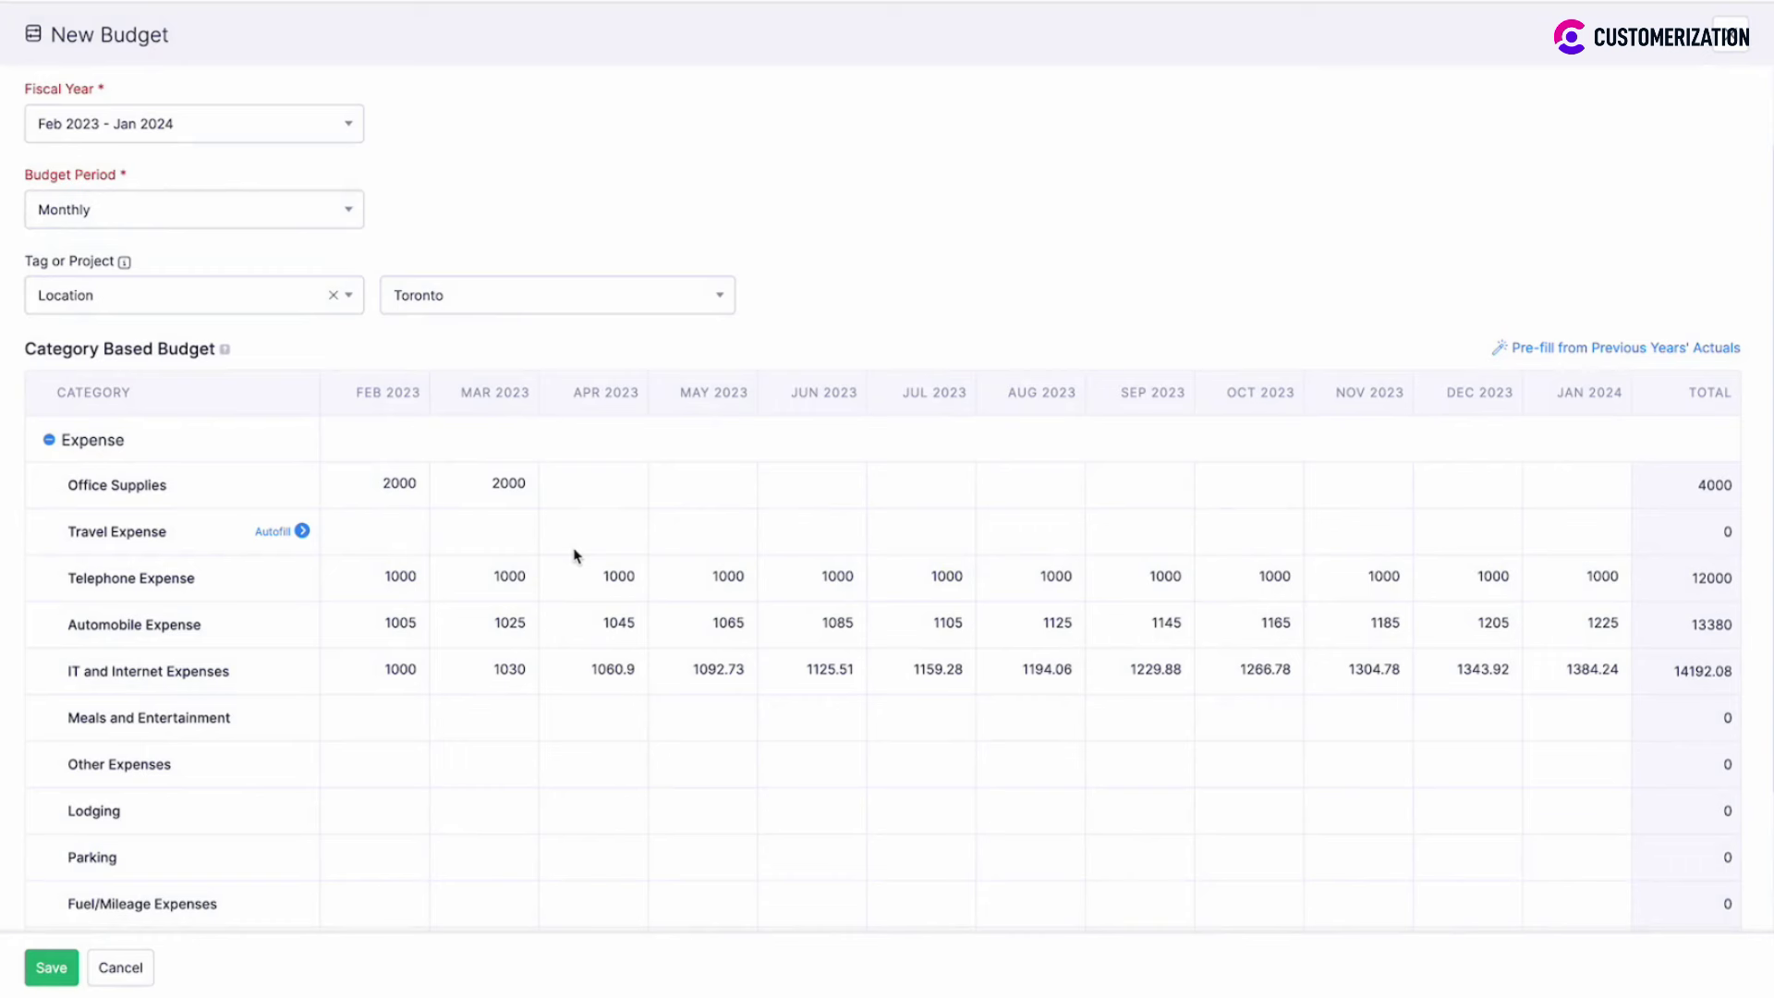
click(58, 967)
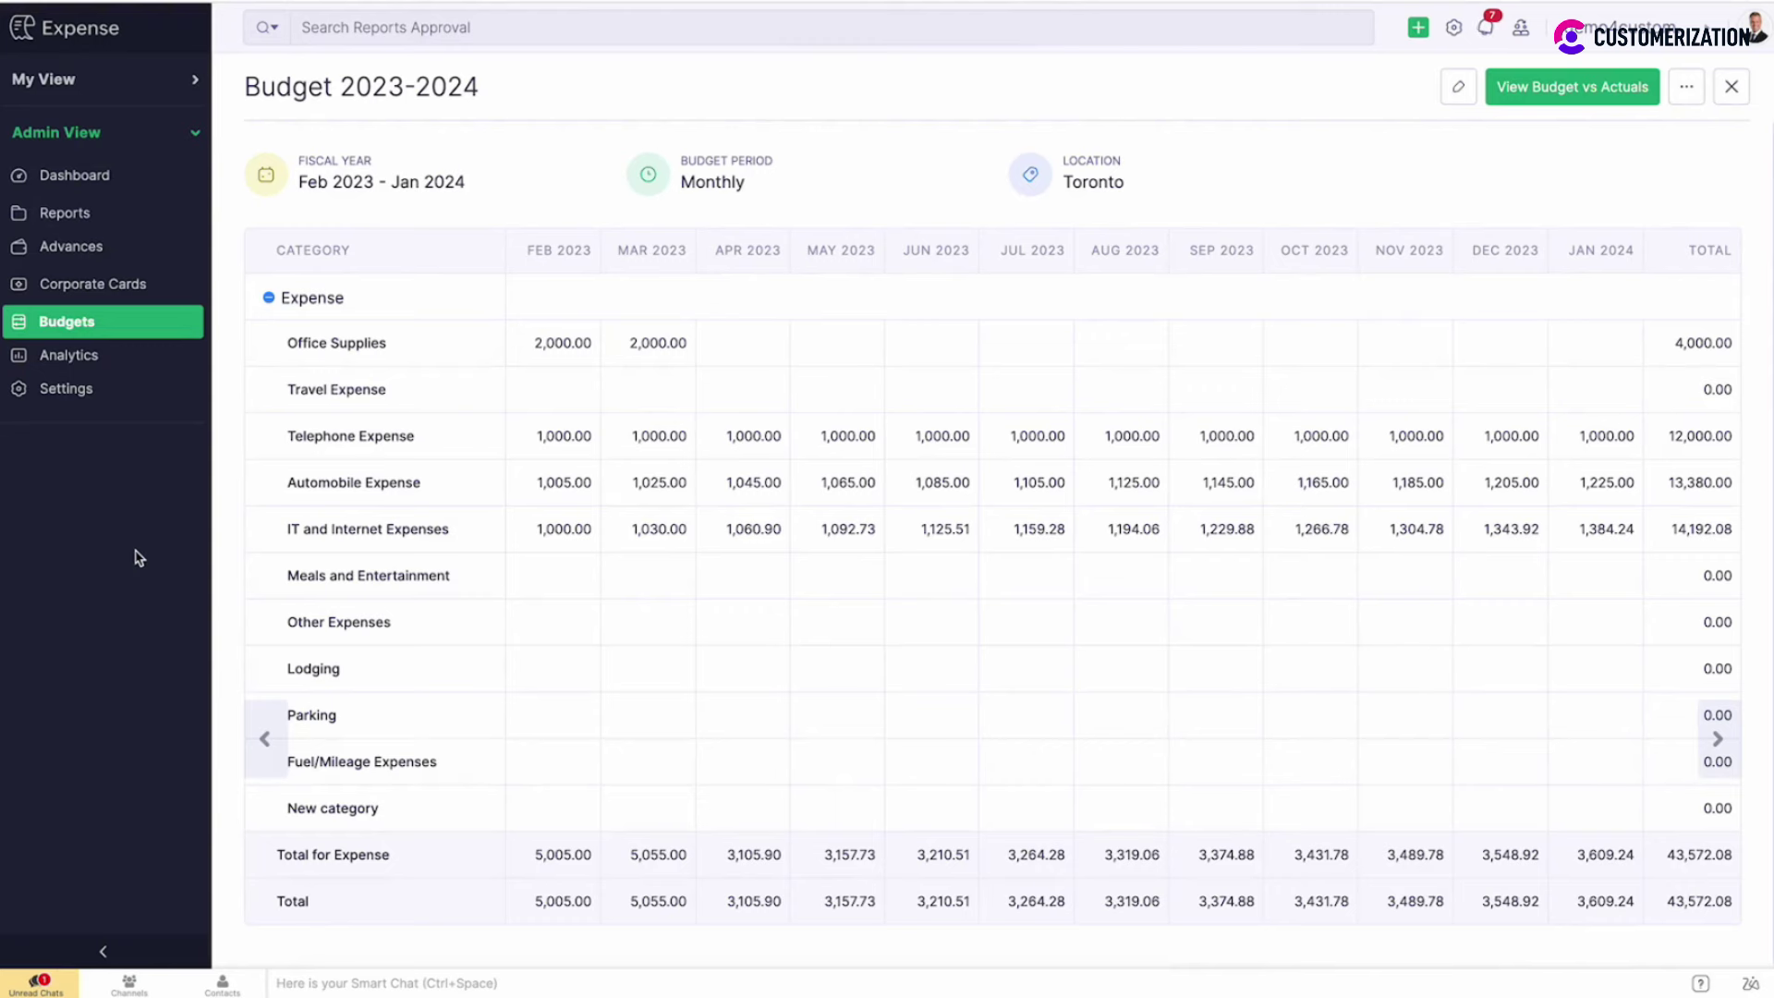
Start a new user-specific budget from the budgets section of the Marketing accountant's user profile in the settings.
click(79, 387)
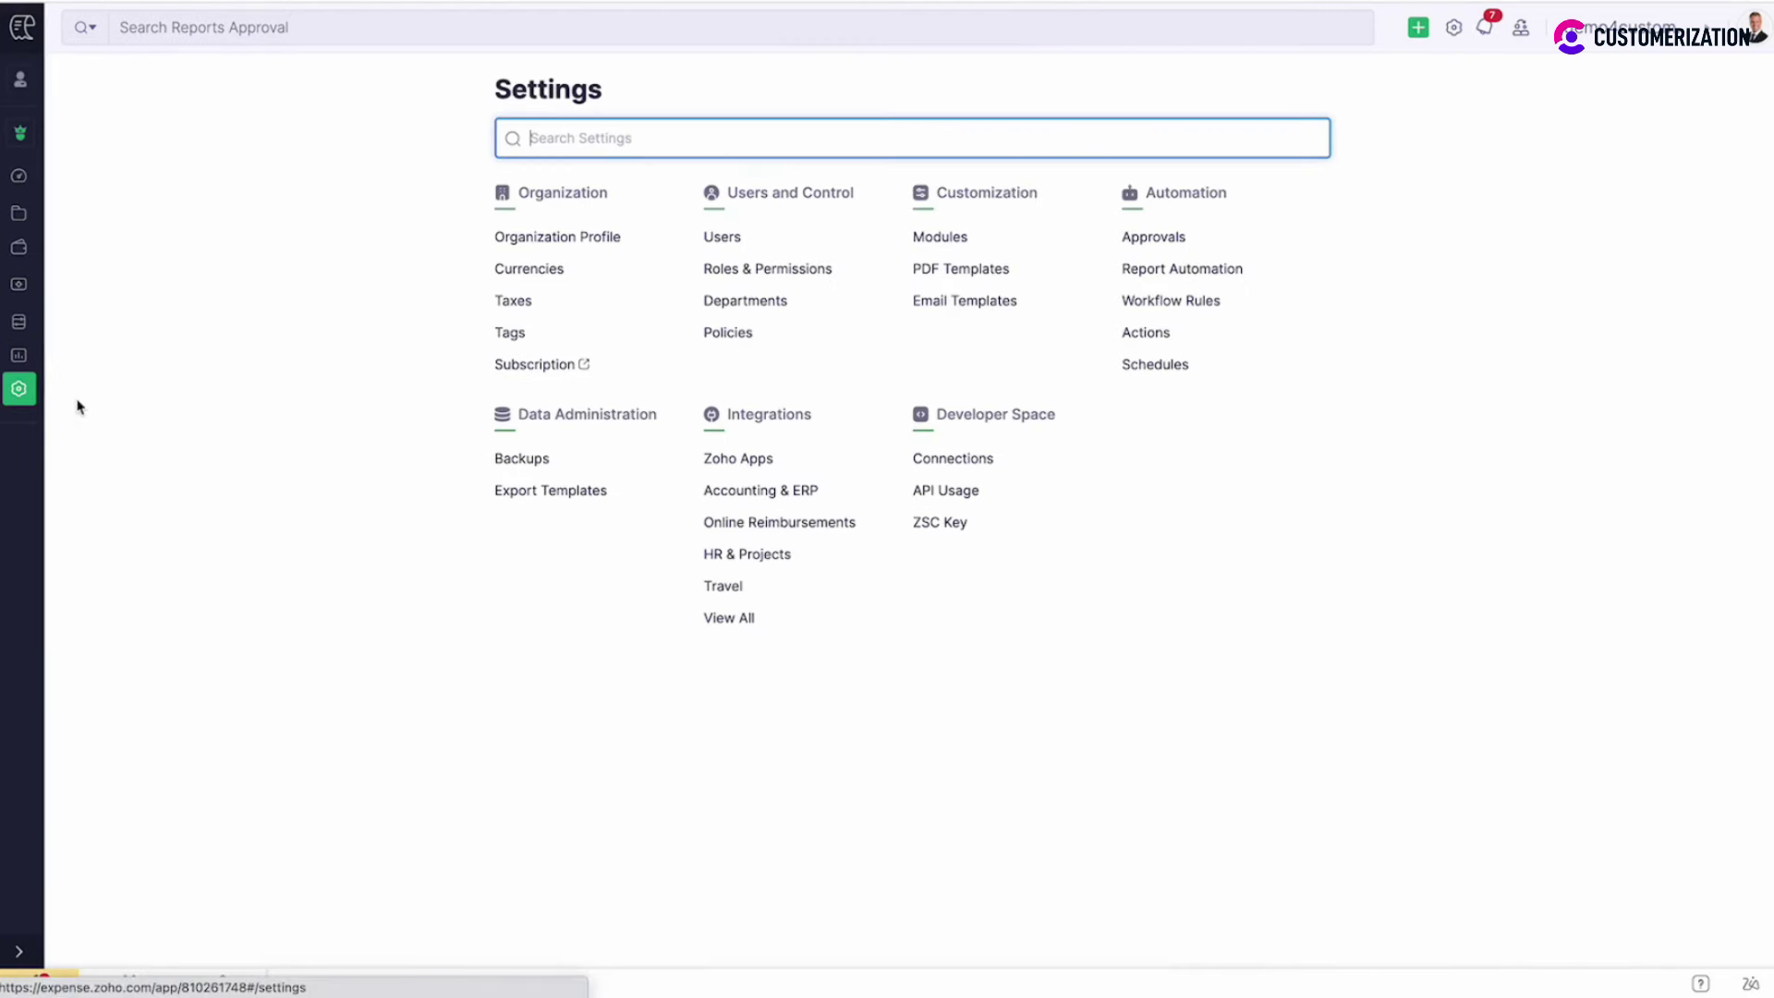
click(734, 241)
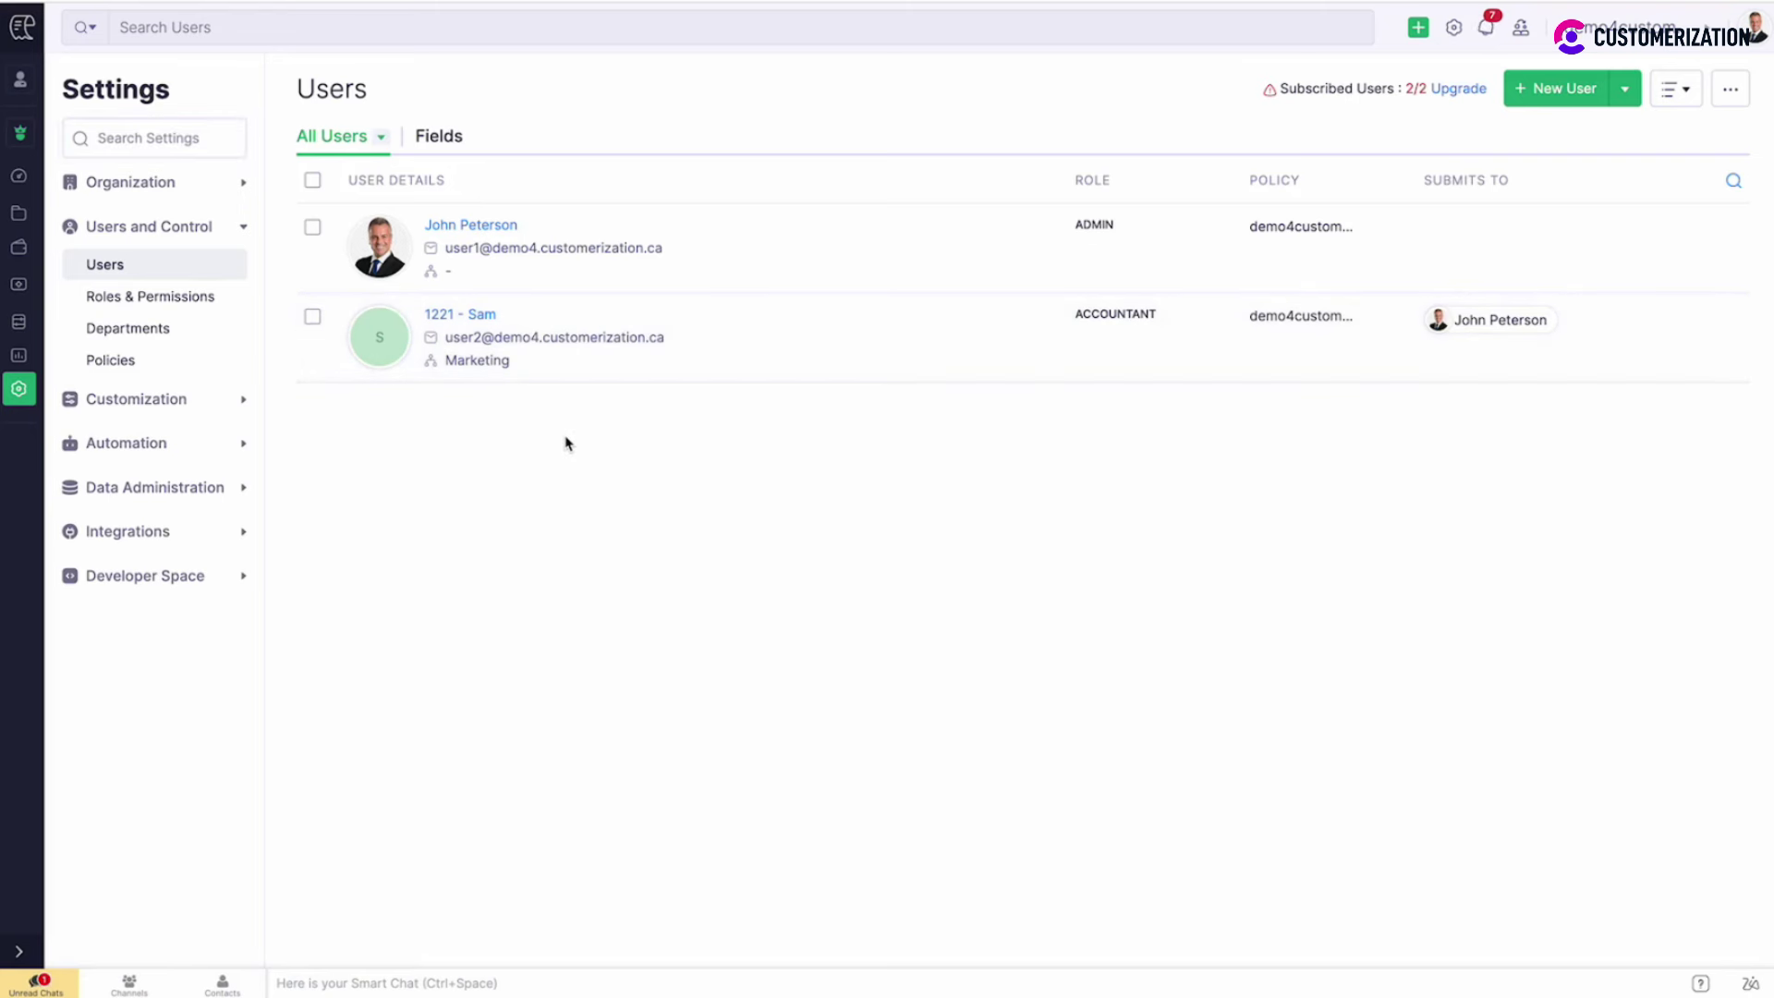
click(480, 317)
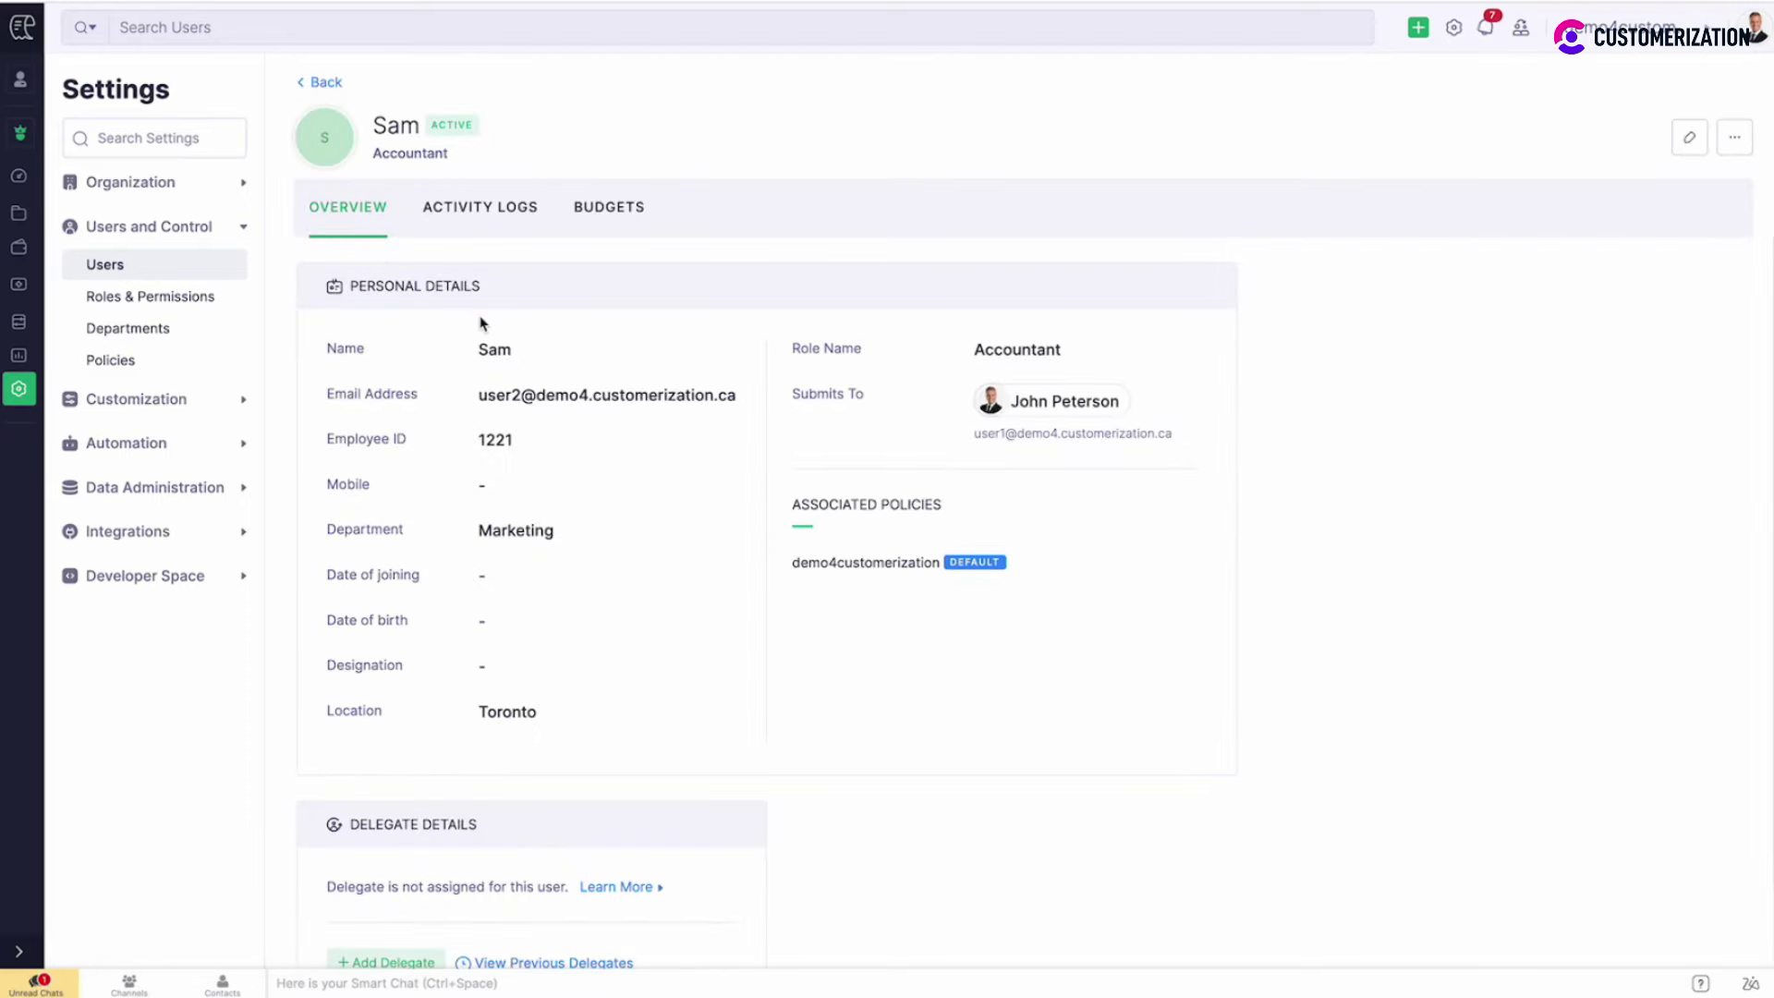
click(602, 221)
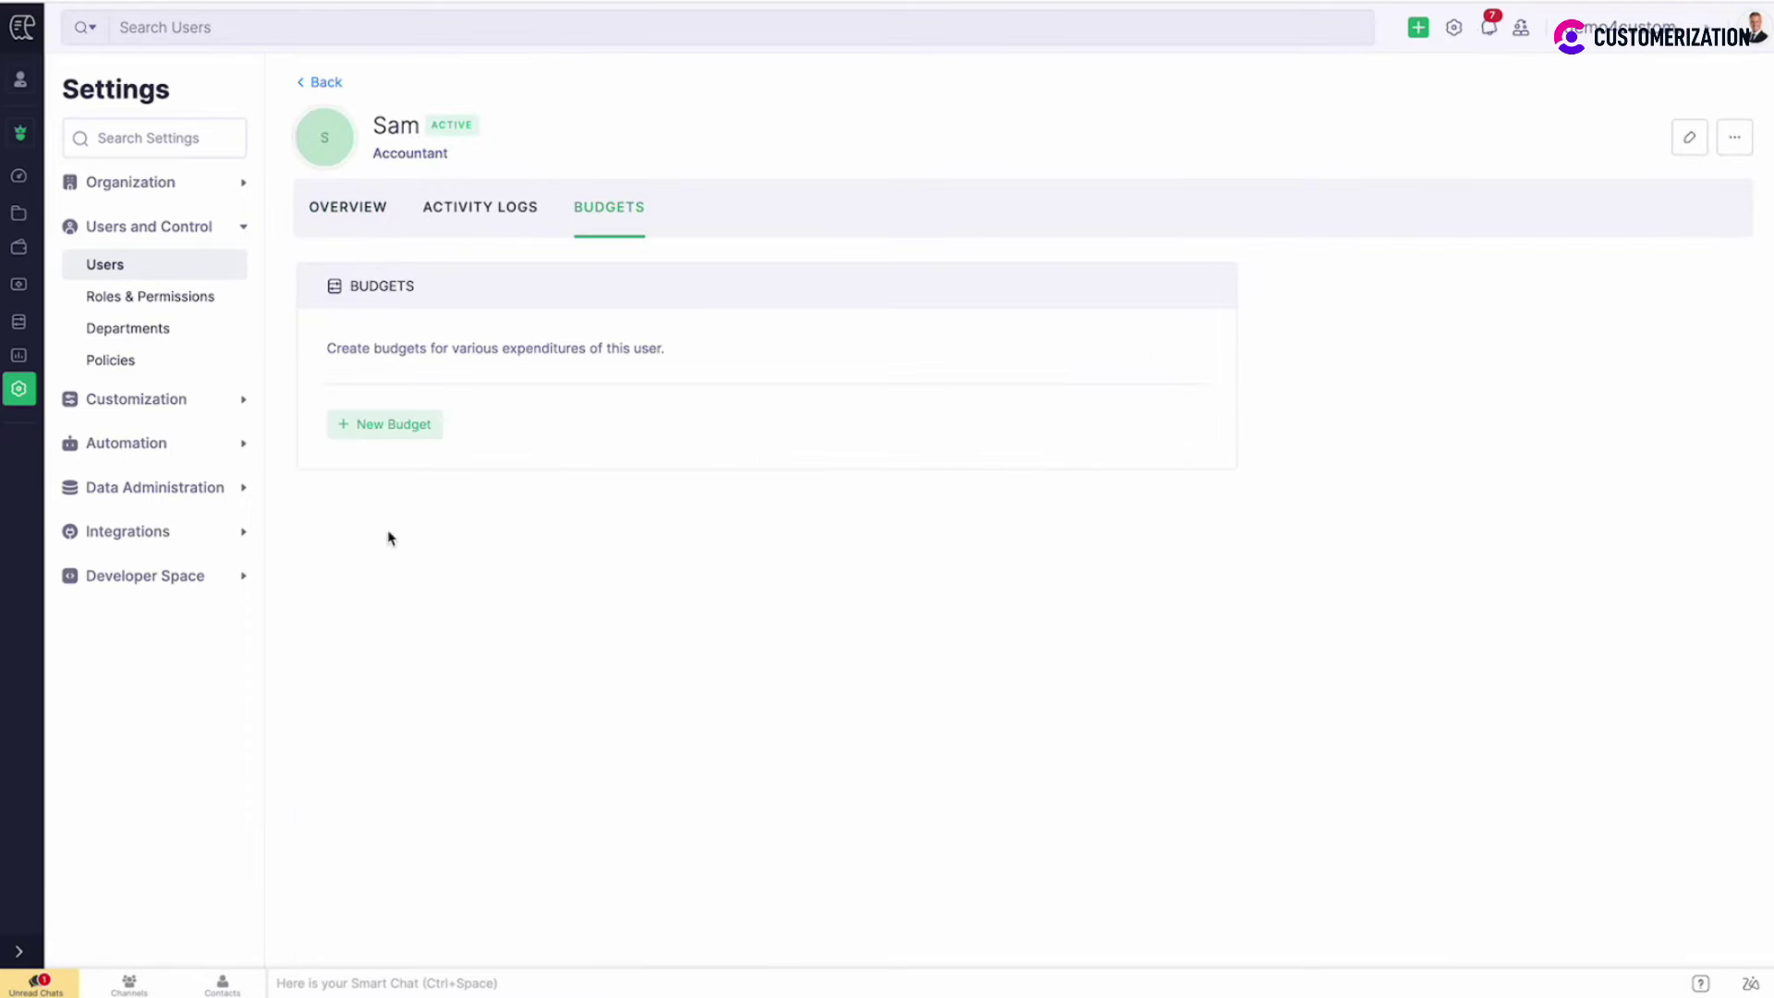
click(385, 428)
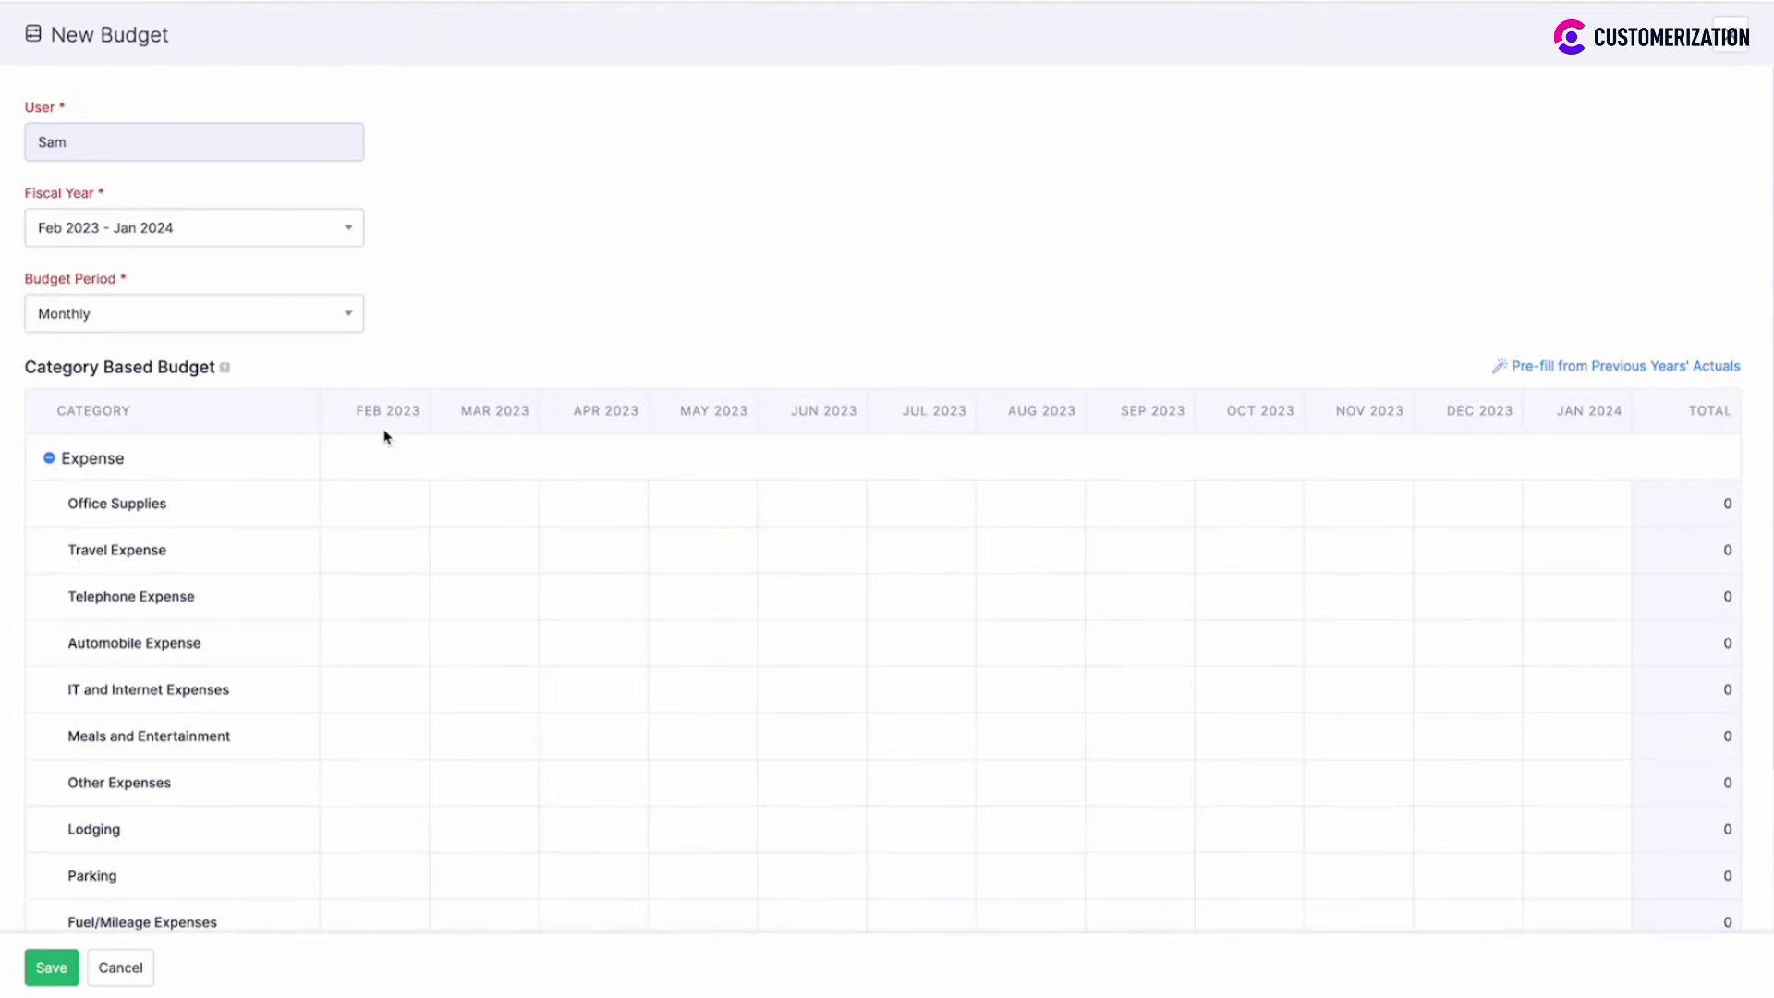